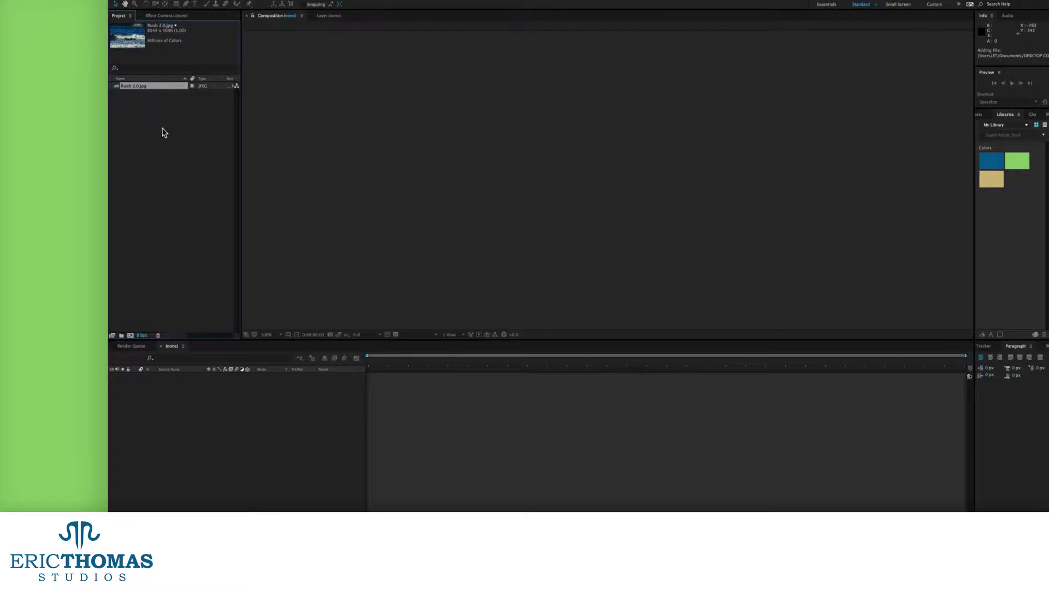
Create a composition from Rush 2.0.jpg and add an adjustment layer above the photo
{"action": "left_click_drag", "start_coordinate": [137, 91], "coordinate": [131, 337]}
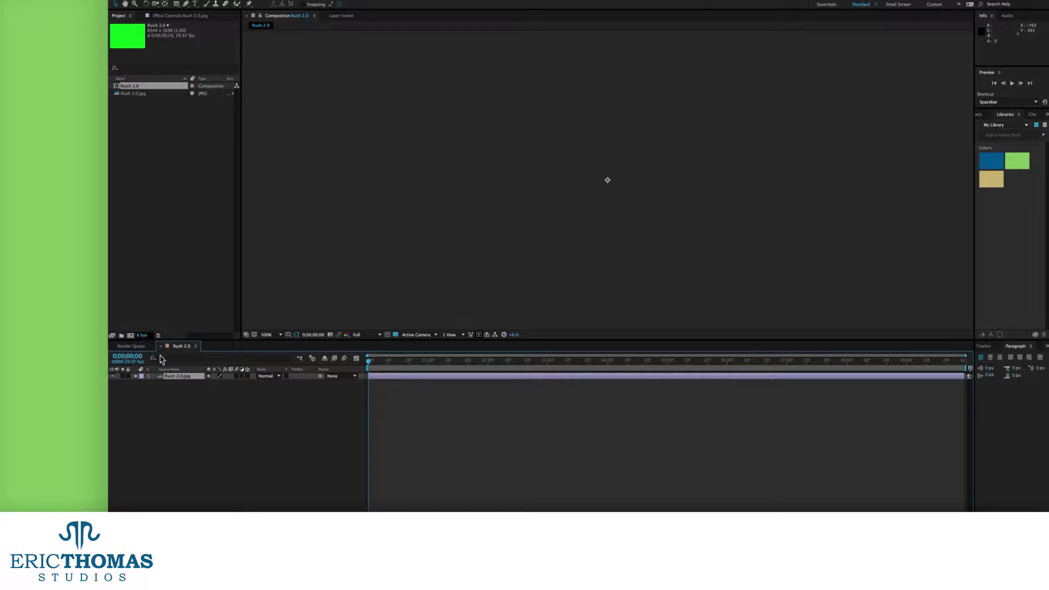
{"action": "right_click", "coordinate": [209, 405]}
{"action": "mouse_move", "coordinate": [229, 408]}
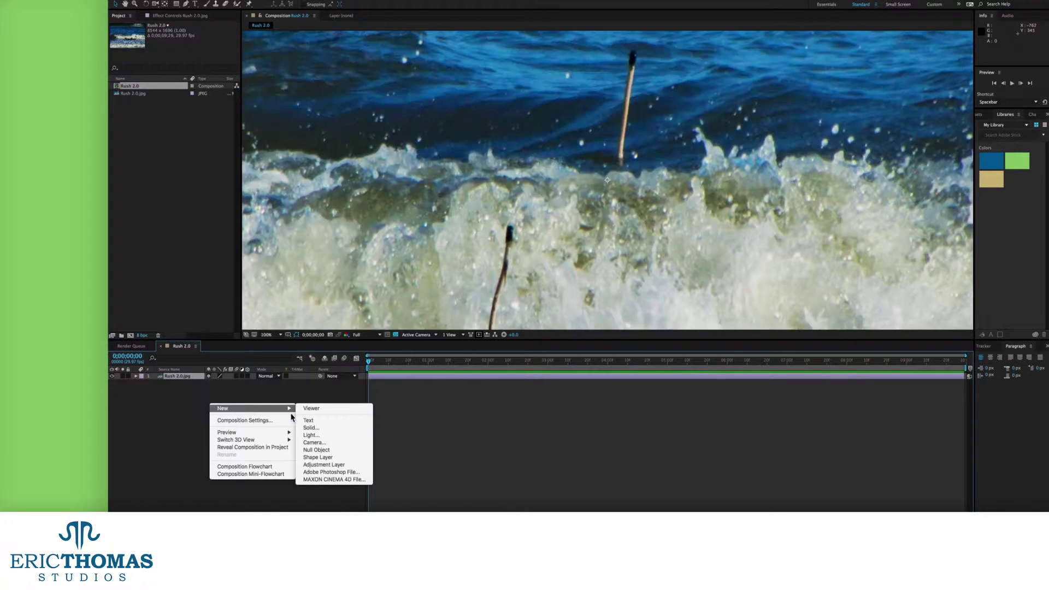
{"action": "left_click", "coordinate": [328, 464]}
Apply the Magnify distortion effect to the adjustment layer
{"action": "scroll", "coordinate": [499, 230], "scroll_direction": "down", "scroll_amount": 4}
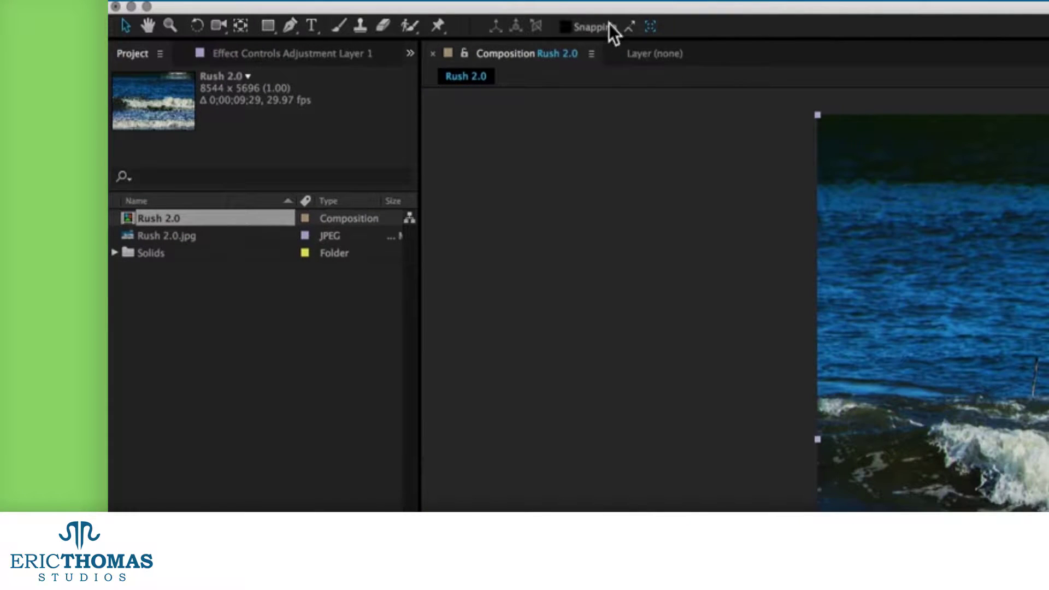
{"action": "left_click", "coordinate": [487, 1]}
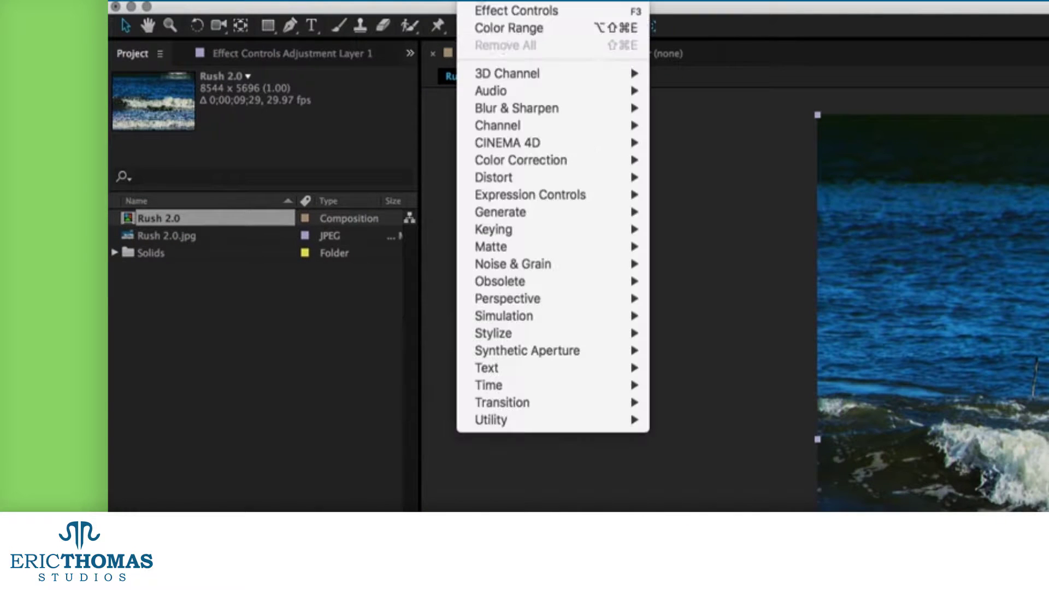
{"action": "mouse_move", "coordinate": [546, 178]}
{"action": "left_click", "coordinate": [710, 524]}
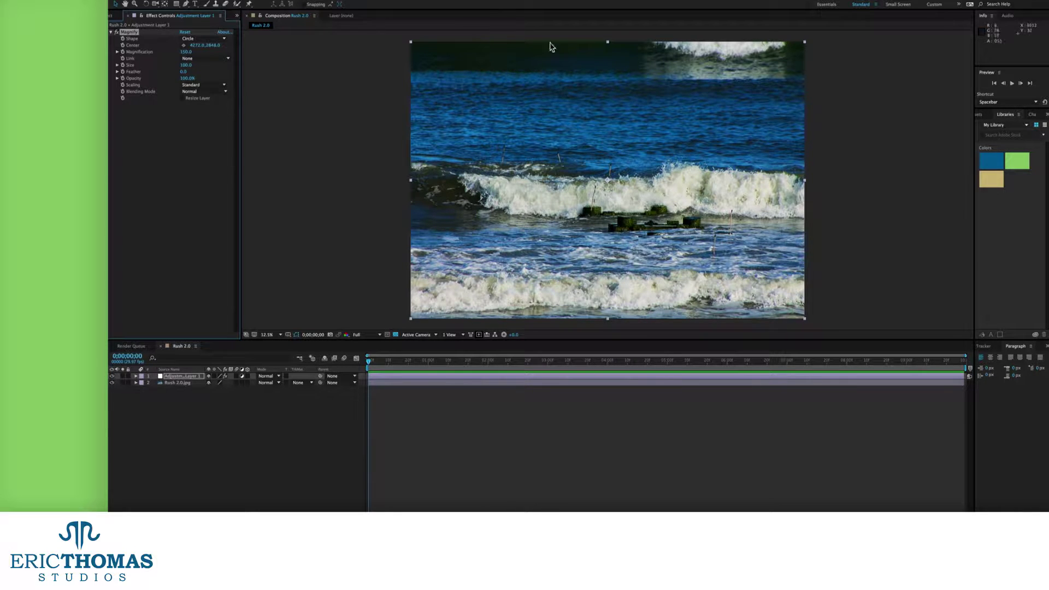
Try the Square shape on the Magnify effect and return the shape to Circle
{"action": "scroll", "coordinate": [609, 189], "scroll_direction": "up", "scroll_amount": 6}
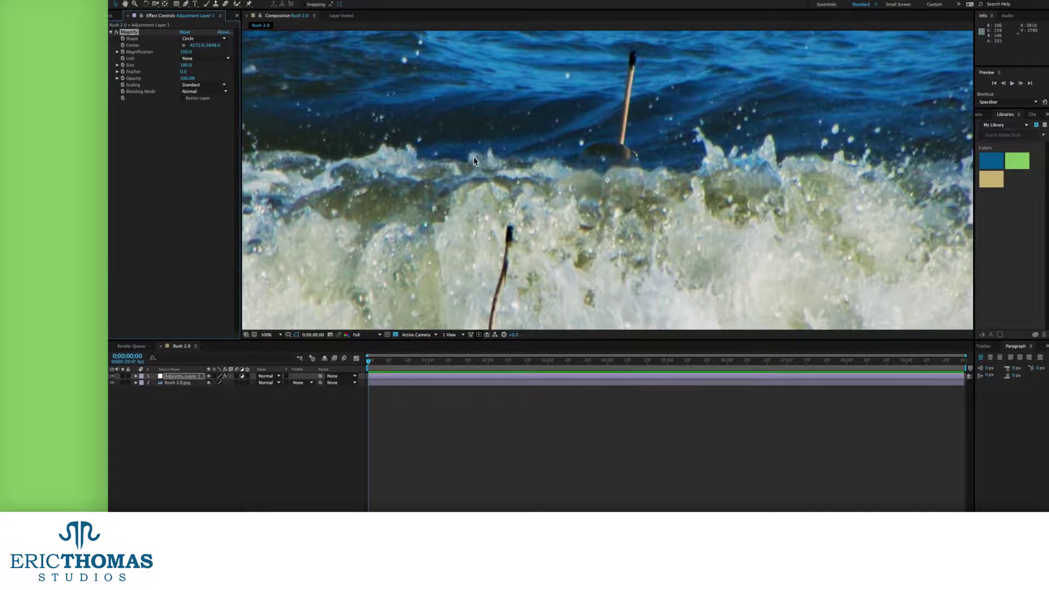
{"action": "left_click", "coordinate": [202, 39]}
{"action": "left_click", "coordinate": [201, 54]}
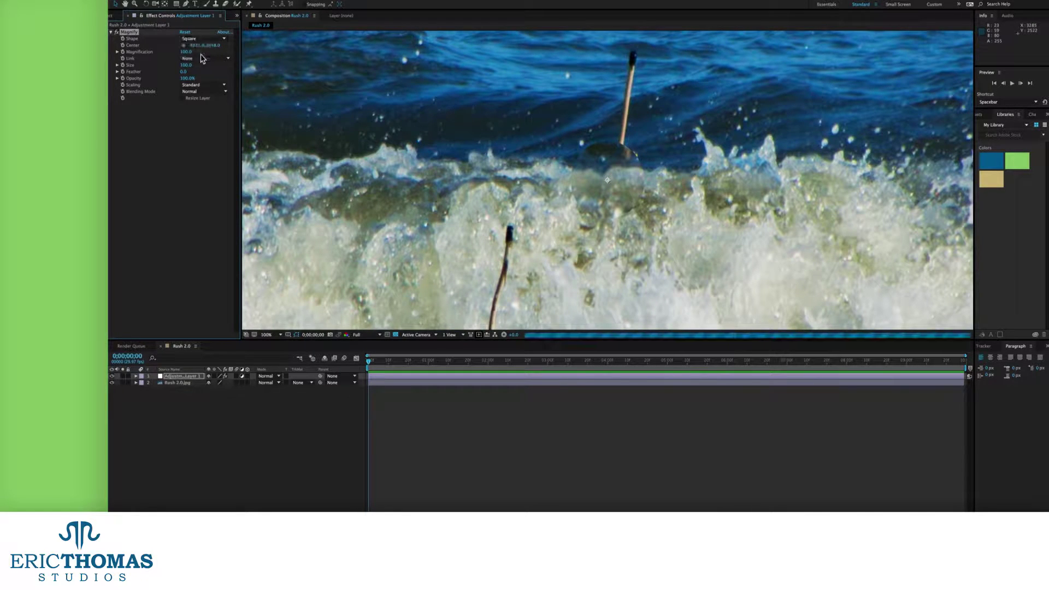
{"action": "left_click", "coordinate": [203, 38]}
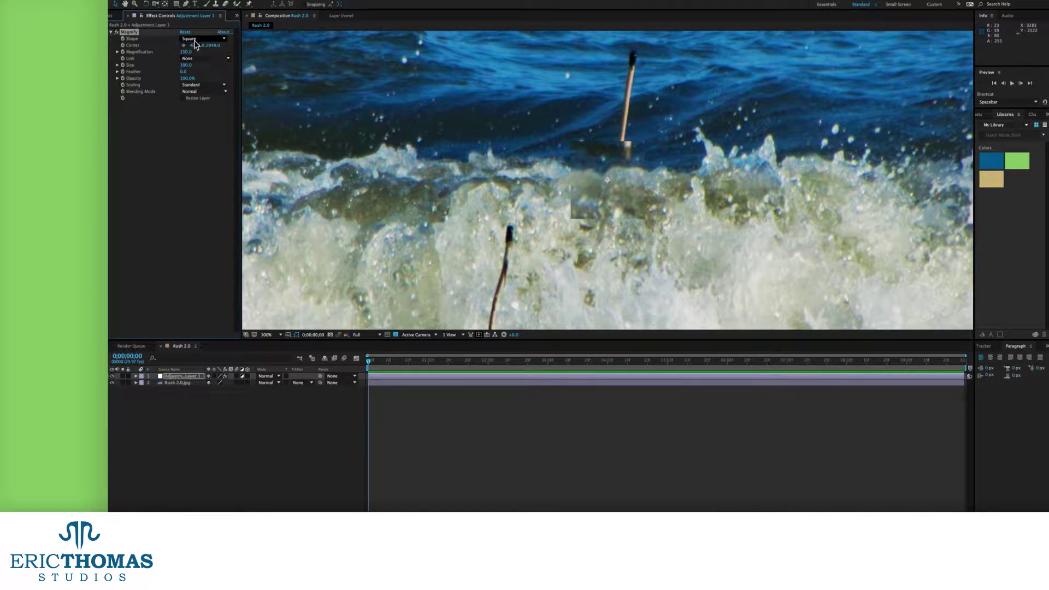
{"action": "left_click", "coordinate": [198, 36]}
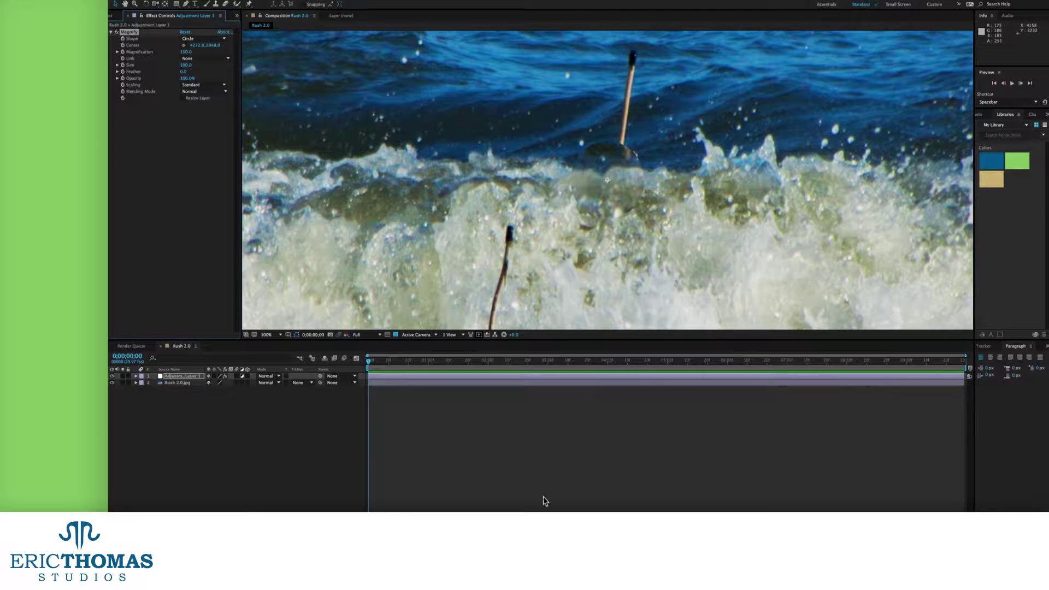
Try repositioning the magnifier's Center over the wave, leaving it at 4273.0, 2847.0
{"action": "left_click_drag", "start_coordinate": [220, 45], "coordinate": [188, 46]}
{"action": "left_click", "coordinate": [184, 45]}
{"action": "left_click", "coordinate": [345, 176]}
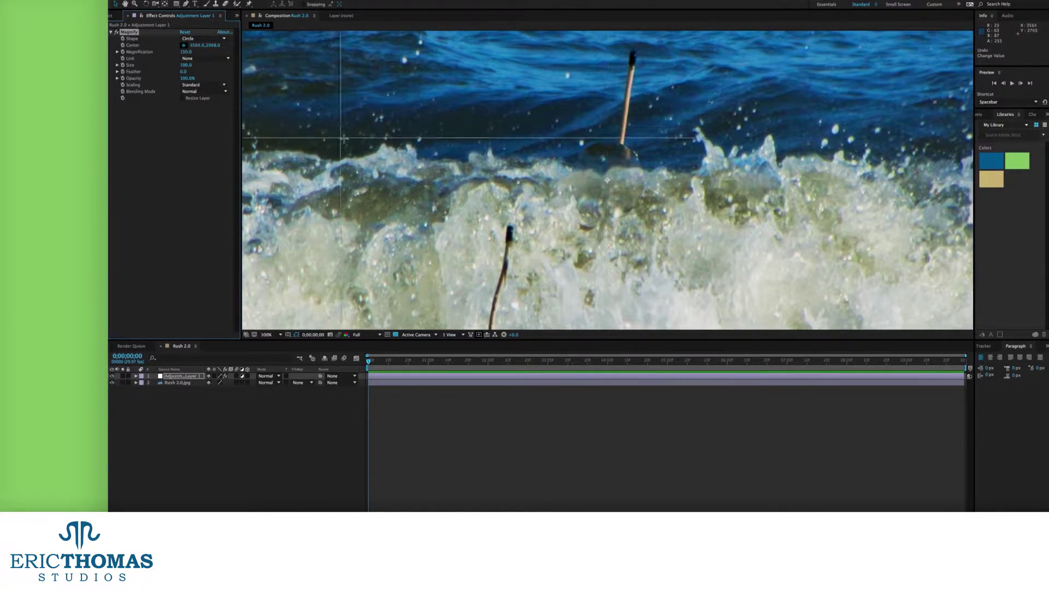
{"action": "left_click_drag", "start_coordinate": [345, 176], "coordinate": [345, 180]}
{"action": "left_click", "coordinate": [345, 179]}
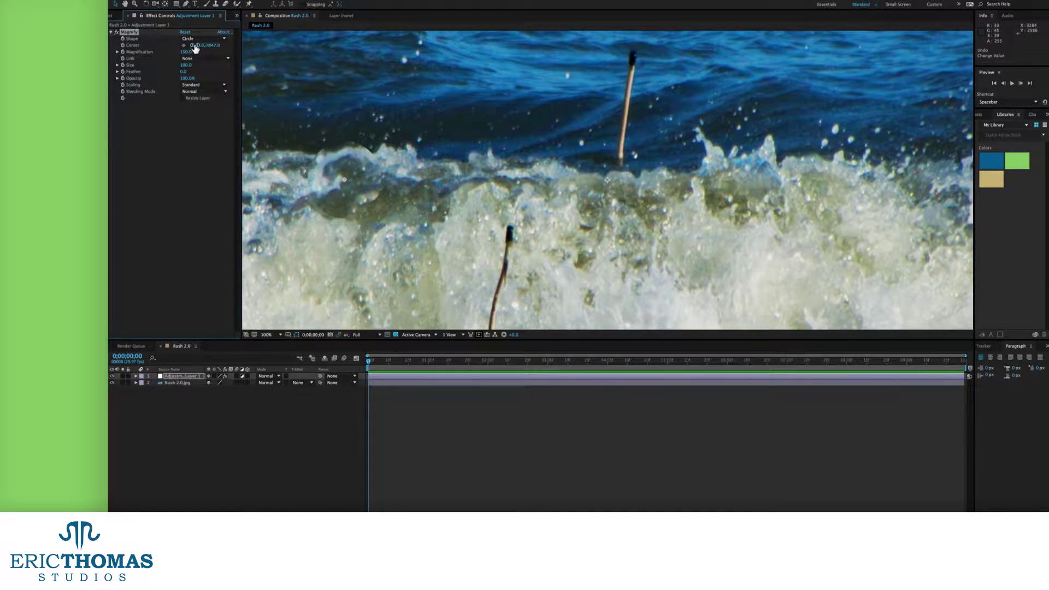
{"action": "left_click_drag", "start_coordinate": [196, 48], "coordinate": [464, 59]}
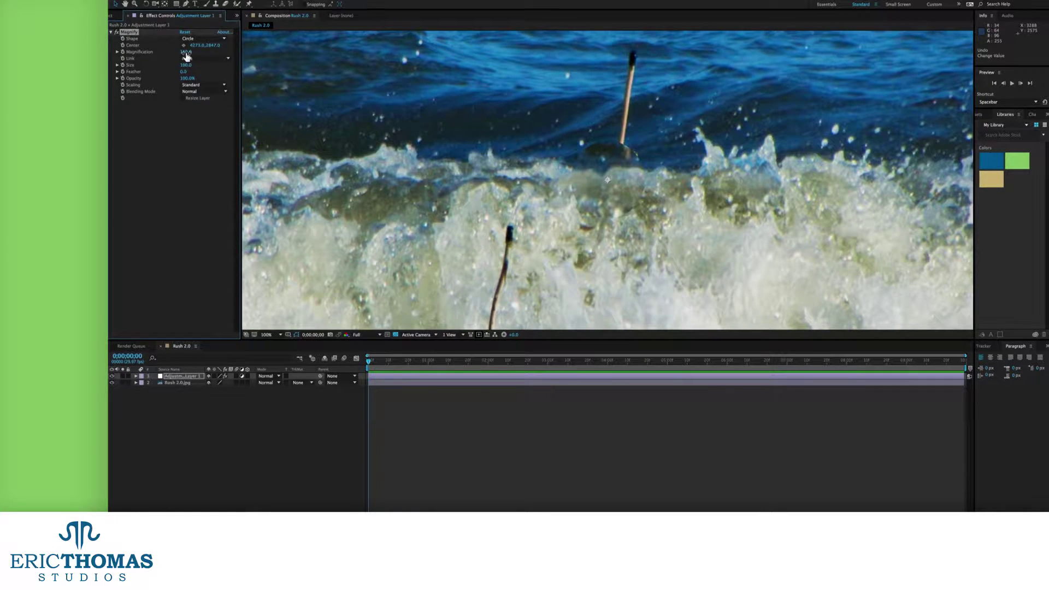
Try much higher and lower Magnification values on the Magnify effect and undo the change
{"action": "left_click_drag", "start_coordinate": [184, 53], "coordinate": [525, 65]}
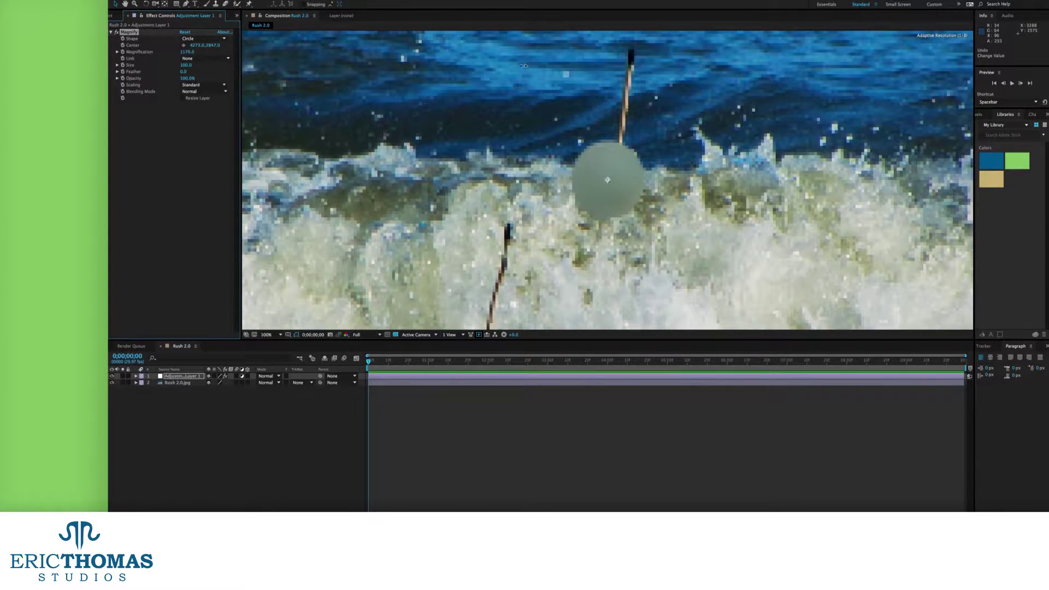
{"action": "left_click_drag", "start_coordinate": [460, 67], "coordinate": [154, 92]}
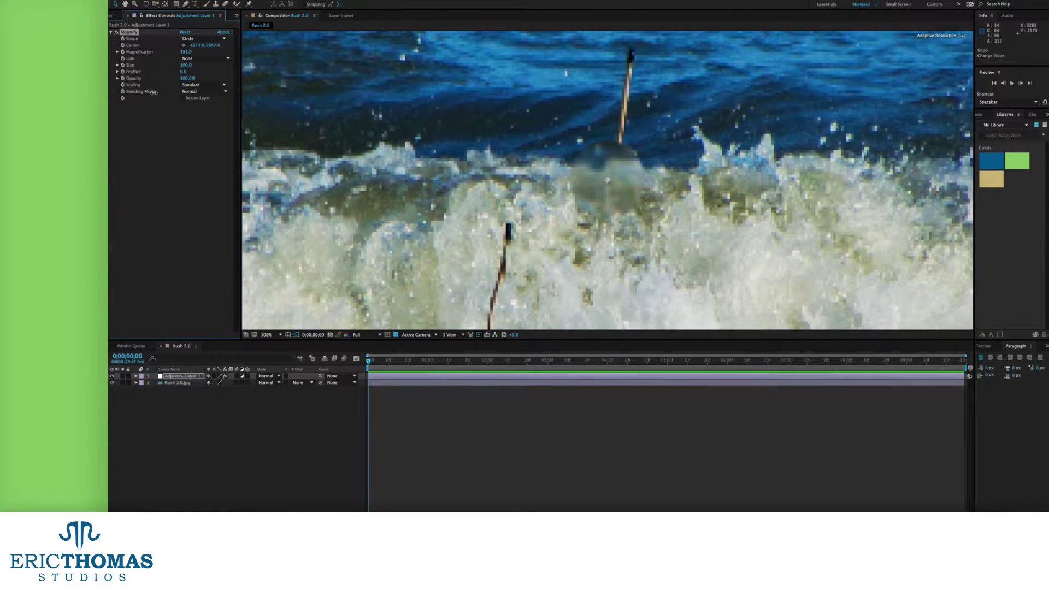
{"action": "left_click_drag", "start_coordinate": [158, 93], "coordinate": [160, 92]}
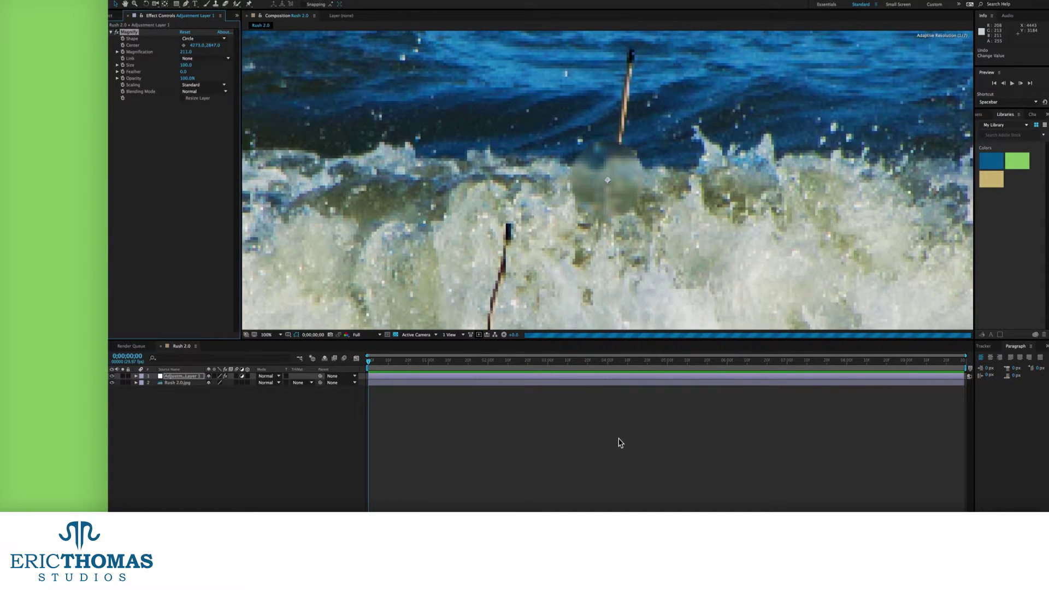
{"action": "key", "text": "super+z"}
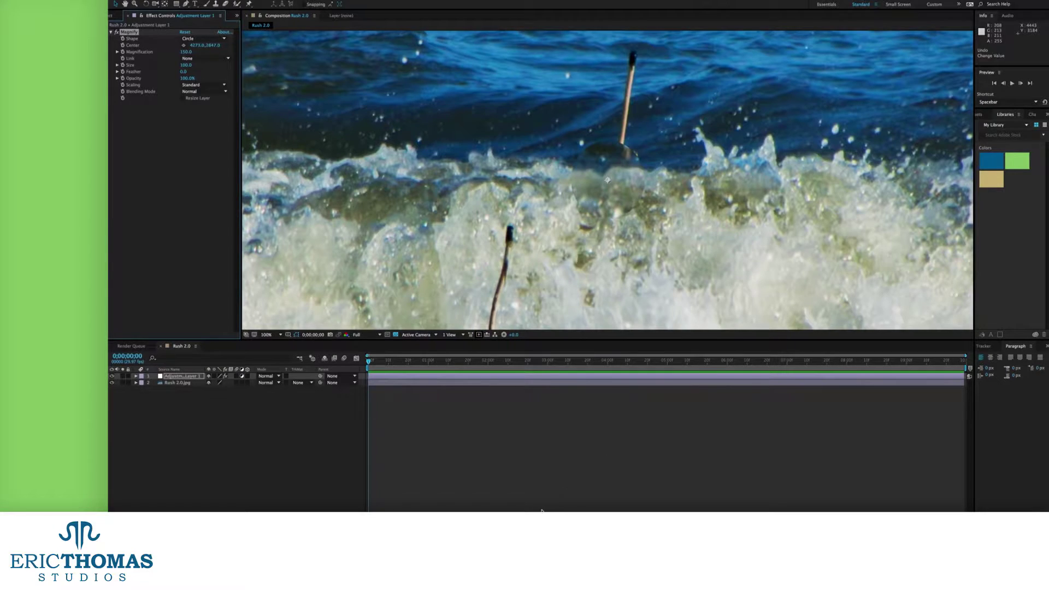
Enlarge the magnified circle to a Size of about 1559 and raise Magnification slightly to about 162
{"action": "left_click_drag", "start_coordinate": [185, 66], "coordinate": [383, 98]}
{"action": "scroll", "coordinate": [437, 137], "scroll_direction": "down", "scroll_amount": 2}
{"action": "left_click_drag", "start_coordinate": [185, 52], "coordinate": [191, 52]}
{"action": "left_click_drag", "start_coordinate": [185, 66], "coordinate": [497, 229]}
{"action": "scroll", "coordinate": [492, 229], "scroll_direction": "down", "scroll_amount": 1}
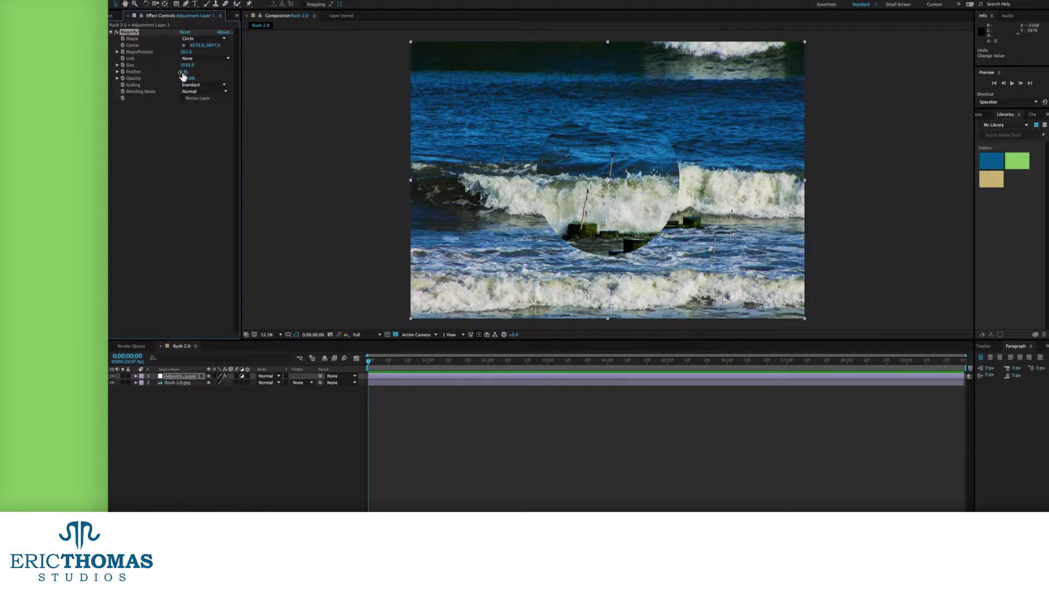
Feather the edge of the magnified circle heavily and increase its Size to about 2244
{"action": "left_click_drag", "start_coordinate": [183, 73], "coordinate": [193, 73]}
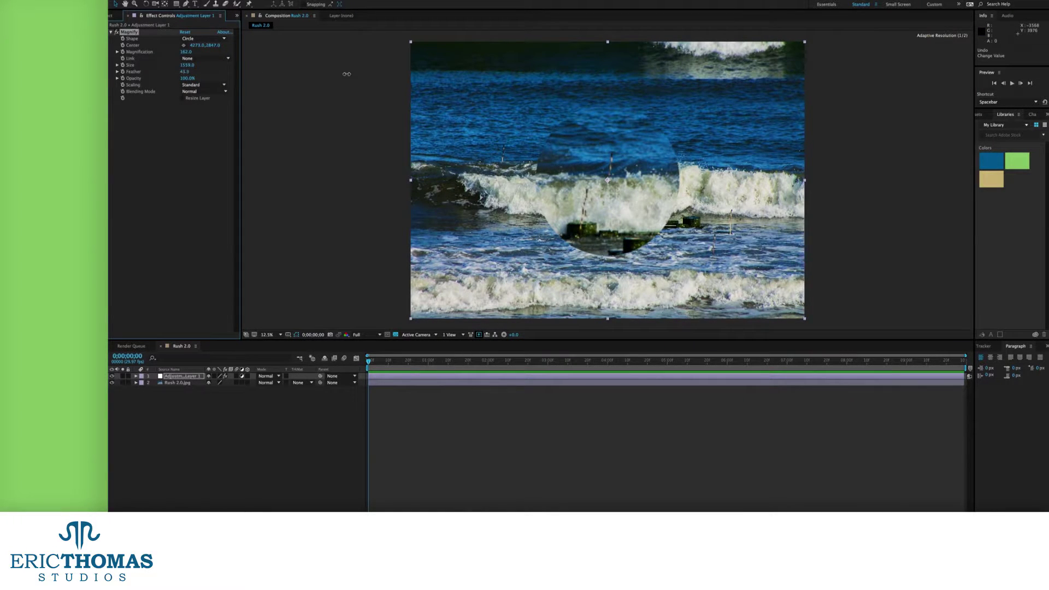
{"action": "left_click_drag", "start_coordinate": [346, 73], "coordinate": [776, 87]}
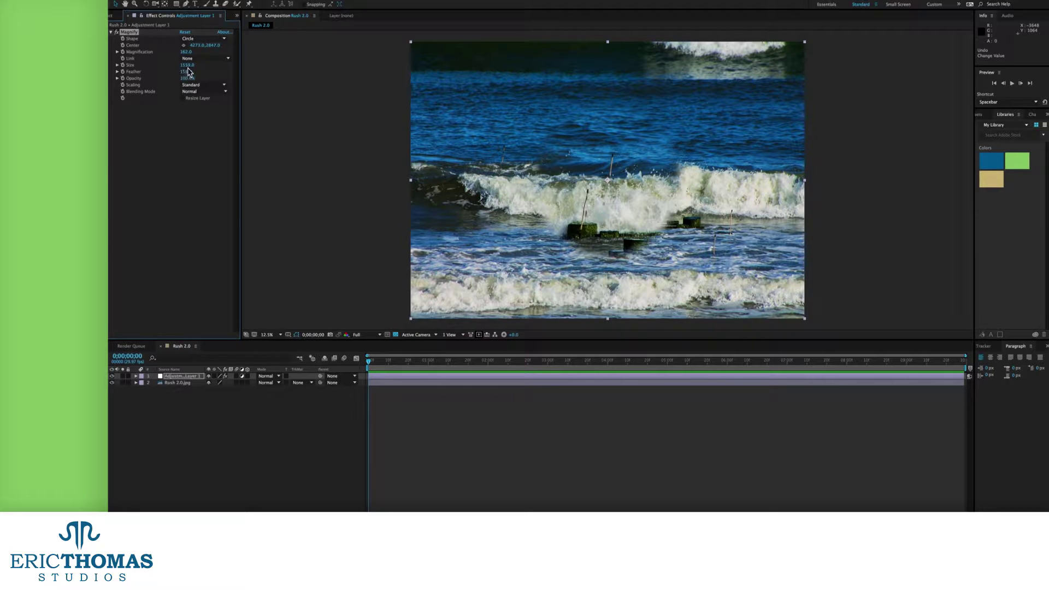
{"action": "left_click_drag", "start_coordinate": [189, 64], "coordinate": [245, 4]}
Set the Magnify effect's Link to Size To Magnification and lower Magnification to about 107
{"action": "left_click", "coordinate": [202, 59]}
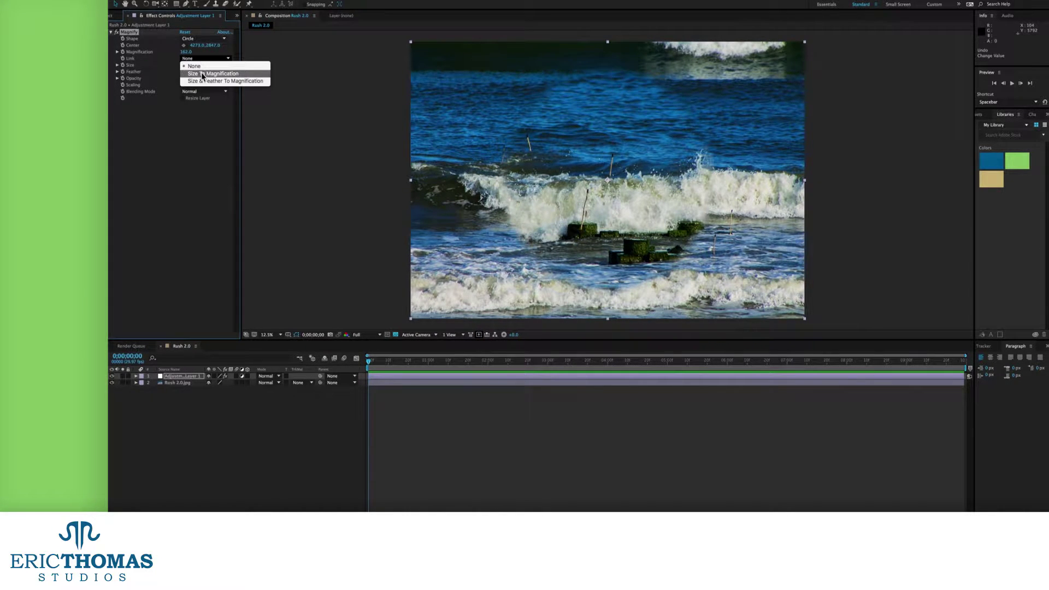
{"action": "left_click", "coordinate": [203, 75]}
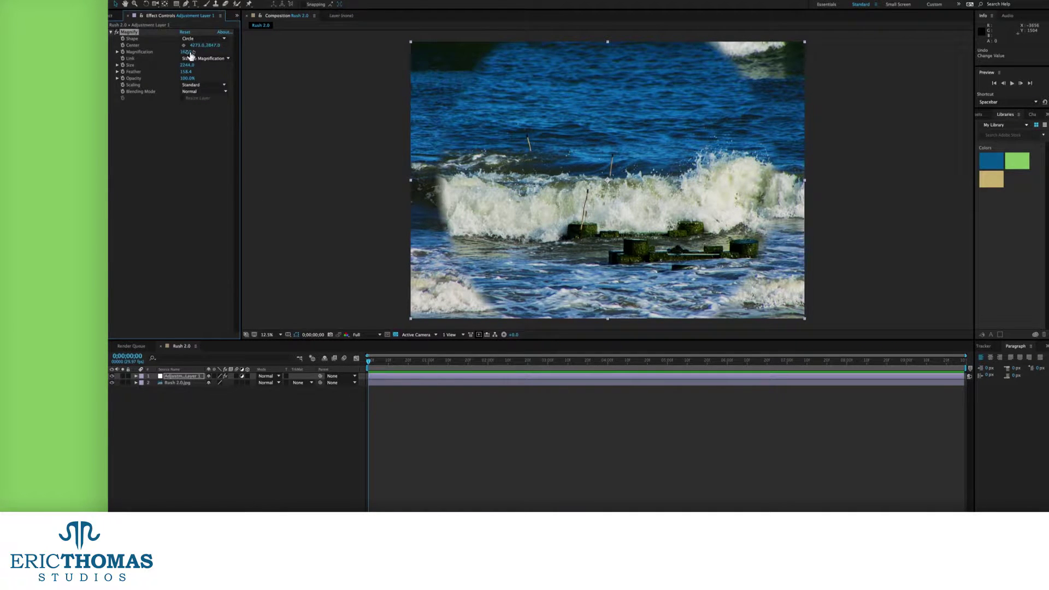
{"action": "mouse_move", "coordinate": [189, 54]}
{"action": "left_mouse_down"}
{"action": "mouse_move", "coordinate": [159, 54]}
{"action": "mouse_move", "coordinate": [172, 55]}
{"action": "left_mouse_up"}
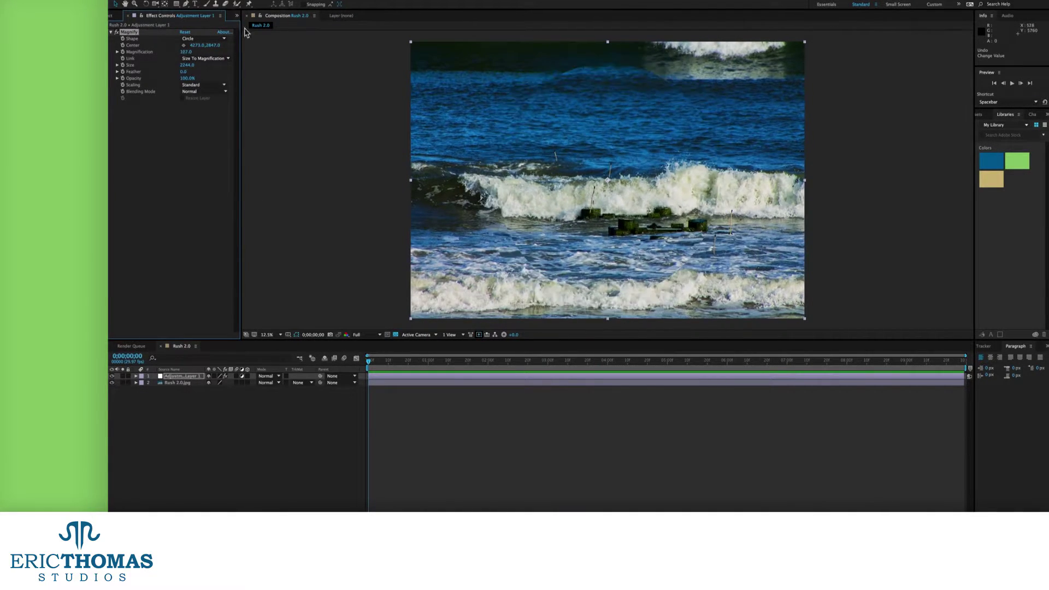
Set Link to Size & Feather To Magnification, then adjust Magnification to about 548 with a Size of about 257
{"action": "left_click", "coordinate": [203, 58]}
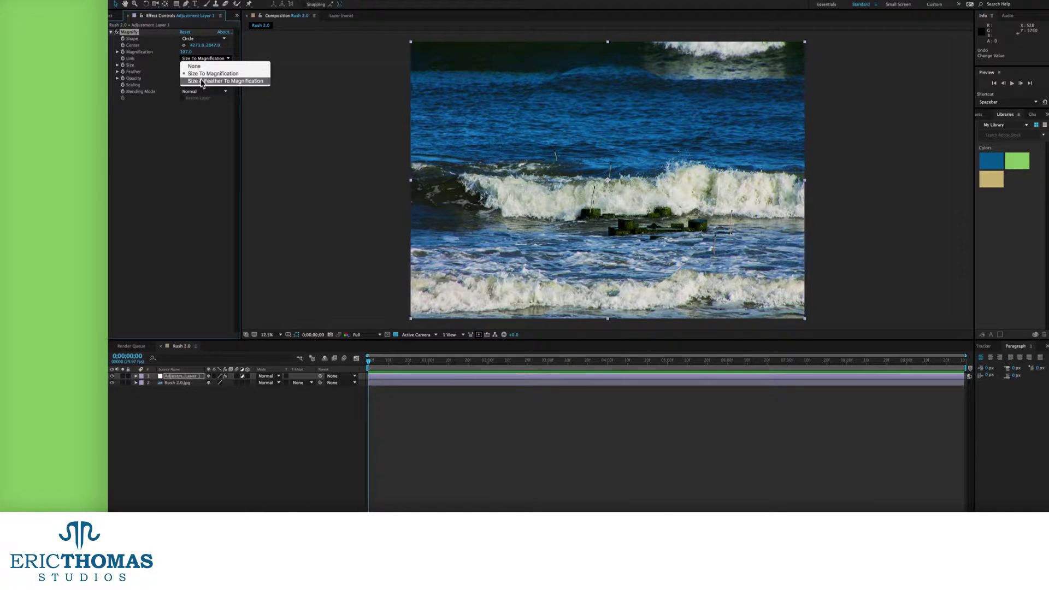
{"action": "left_click", "coordinate": [202, 82]}
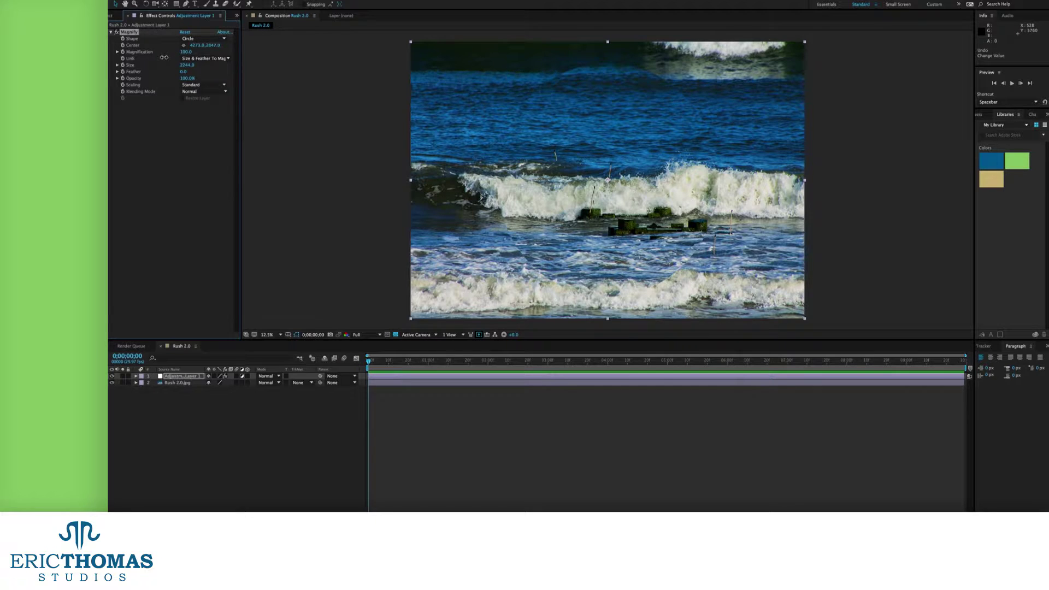
{"action": "left_click_drag", "start_coordinate": [164, 57], "coordinate": [188, 60]}
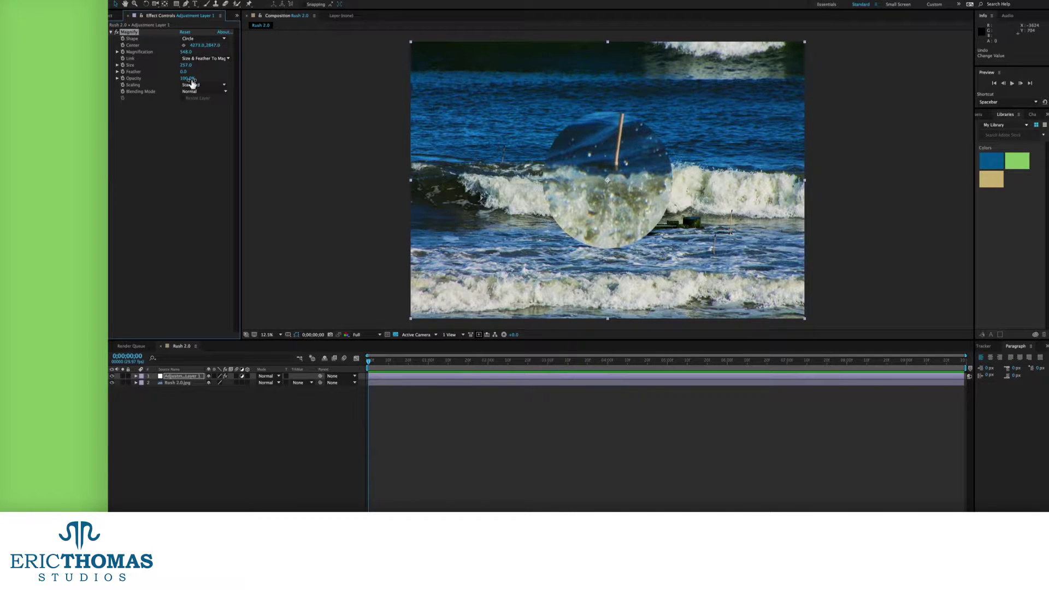
Reduce the magnified circle's Opacity to about 50% and try shifting its Center horizontally
{"action": "mouse_move", "coordinate": [186, 79]}
{"action": "left_mouse_down"}
{"action": "mouse_move", "coordinate": [164, 81]}
{"action": "mouse_move", "coordinate": [173, 83]}
{"action": "left_mouse_up"}
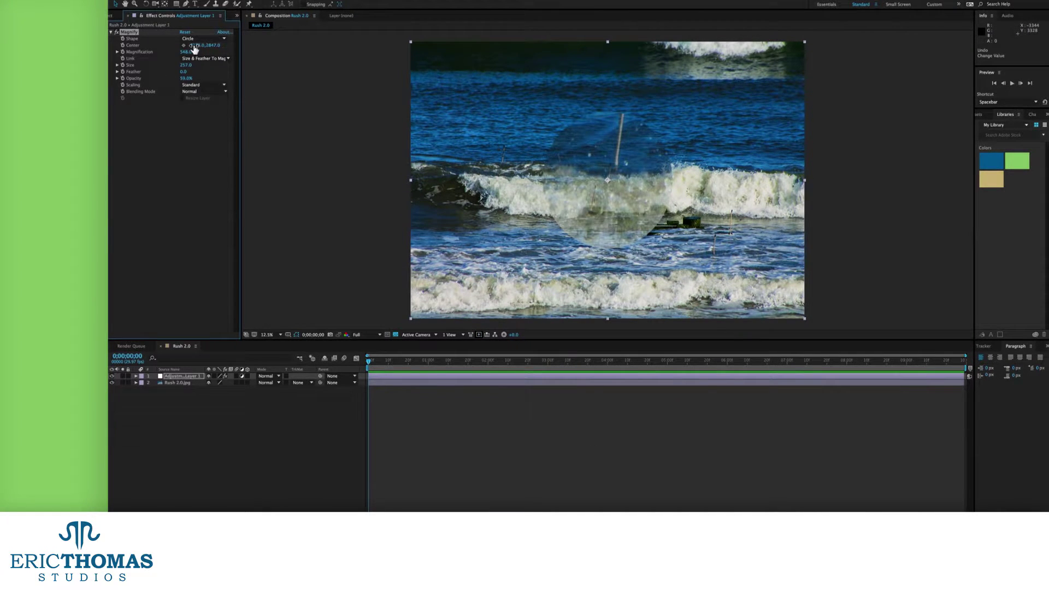
{"action": "left_click_drag", "start_coordinate": [195, 46], "coordinate": [795, 45]}
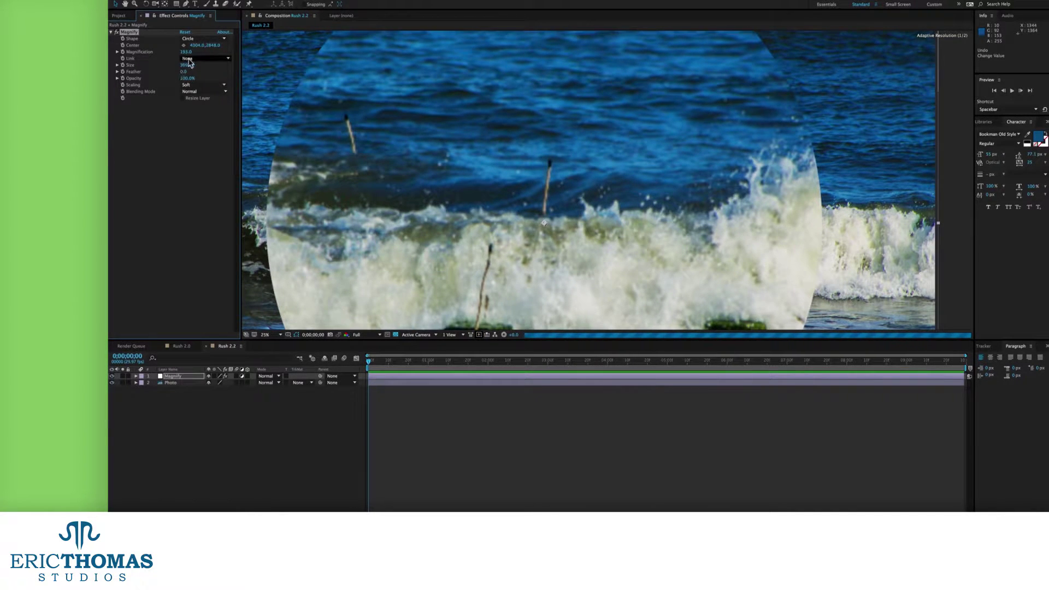
In the Rush 2.2 composition, increase Magnification and change Scaling from Soft to Standard and finally to Scatter
{"action": "left_click_drag", "start_coordinate": [186, 51], "coordinate": [239, 56]}
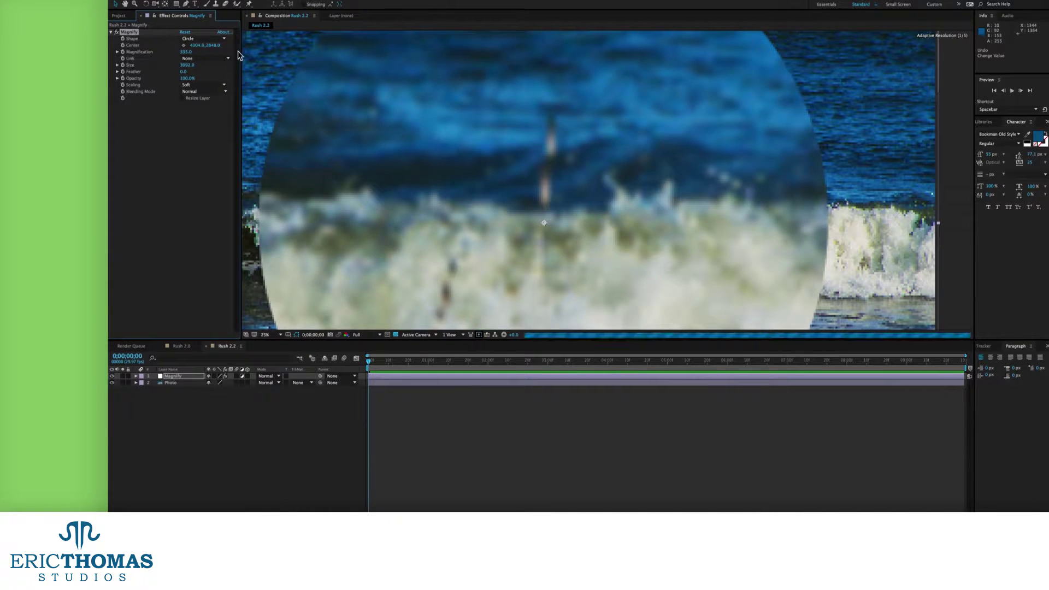
{"action": "left_click", "coordinate": [210, 86]}
{"action": "left_click", "coordinate": [206, 92]}
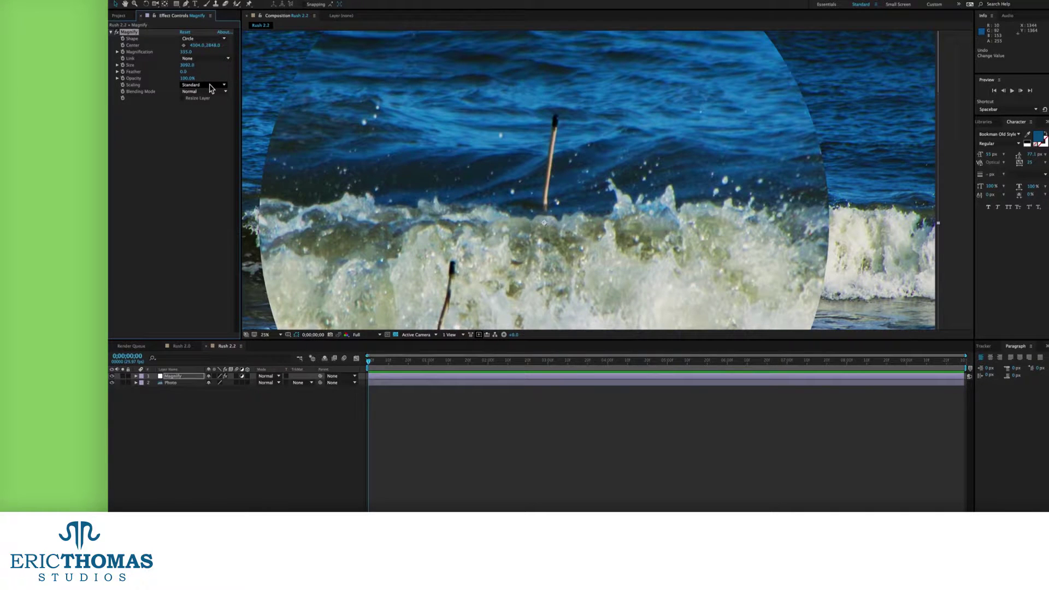
{"action": "left_click", "coordinate": [211, 88]}
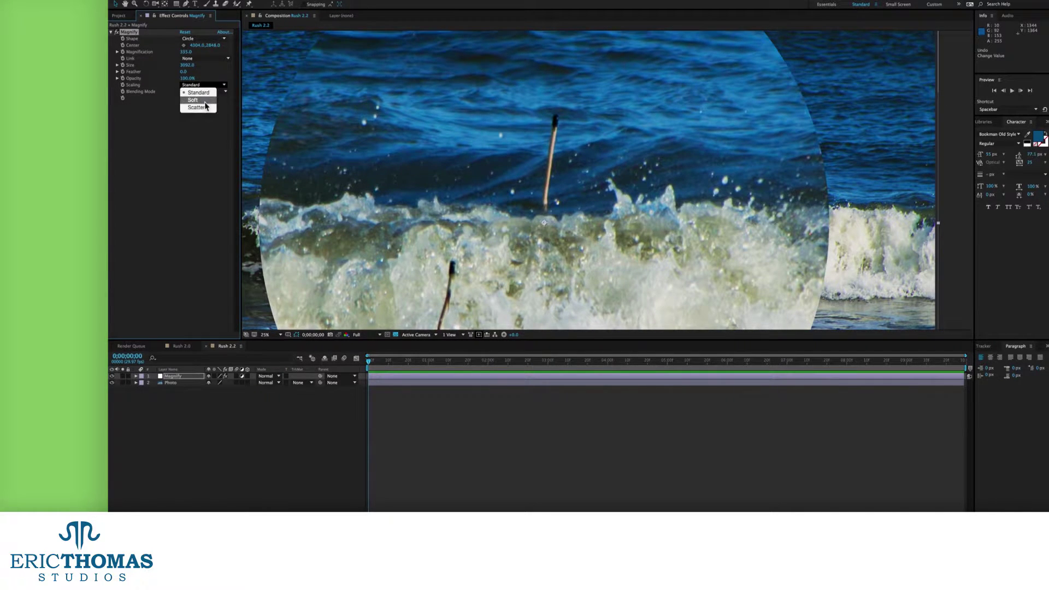
{"action": "left_click", "coordinate": [205, 110]}
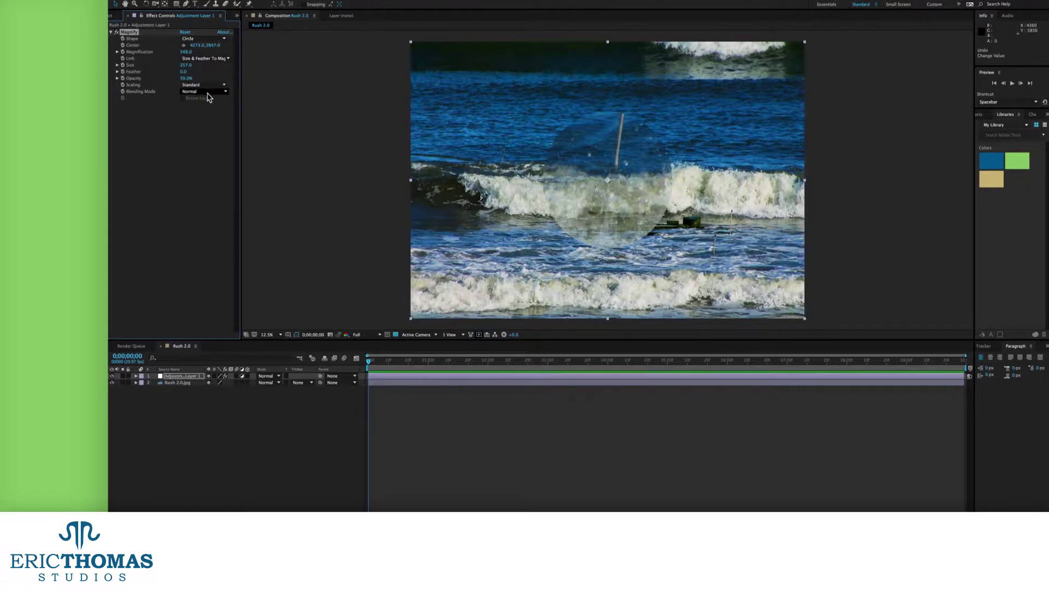
In the Rush 2.0 composition, try the Hard Light blending mode on the Magnify effect and settle on Screen
{"action": "left_click", "coordinate": [206, 92]}
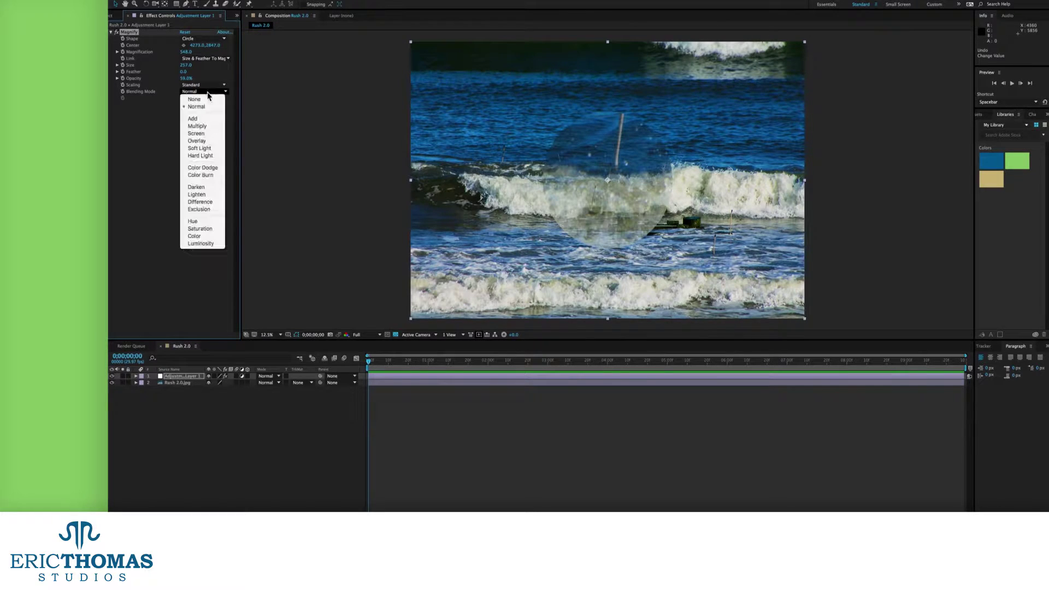
{"action": "left_click", "coordinate": [207, 156]}
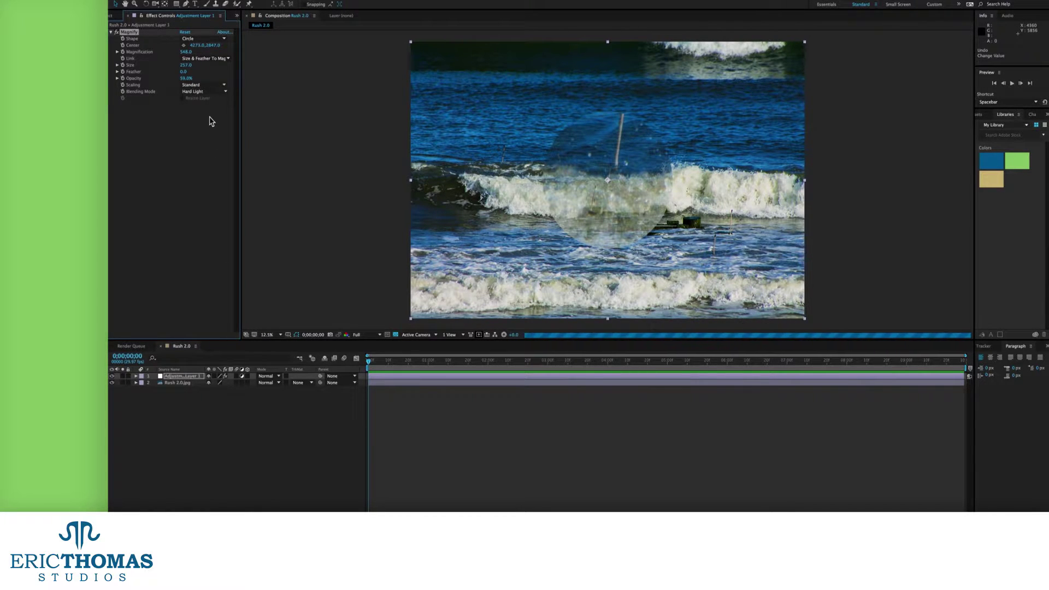
{"action": "left_click", "coordinate": [206, 91]}
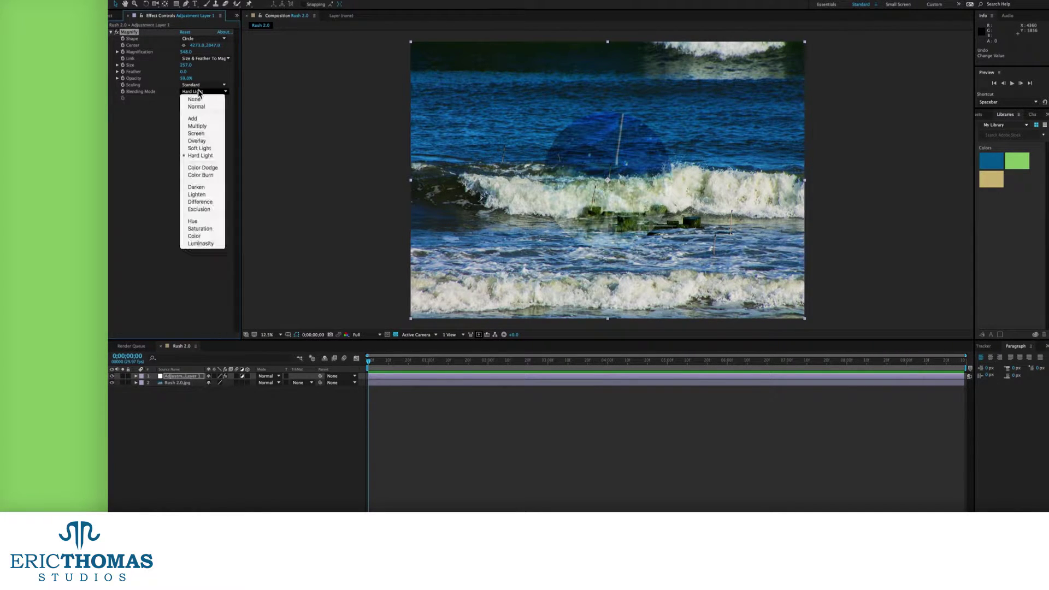
{"action": "left_click", "coordinate": [196, 134]}
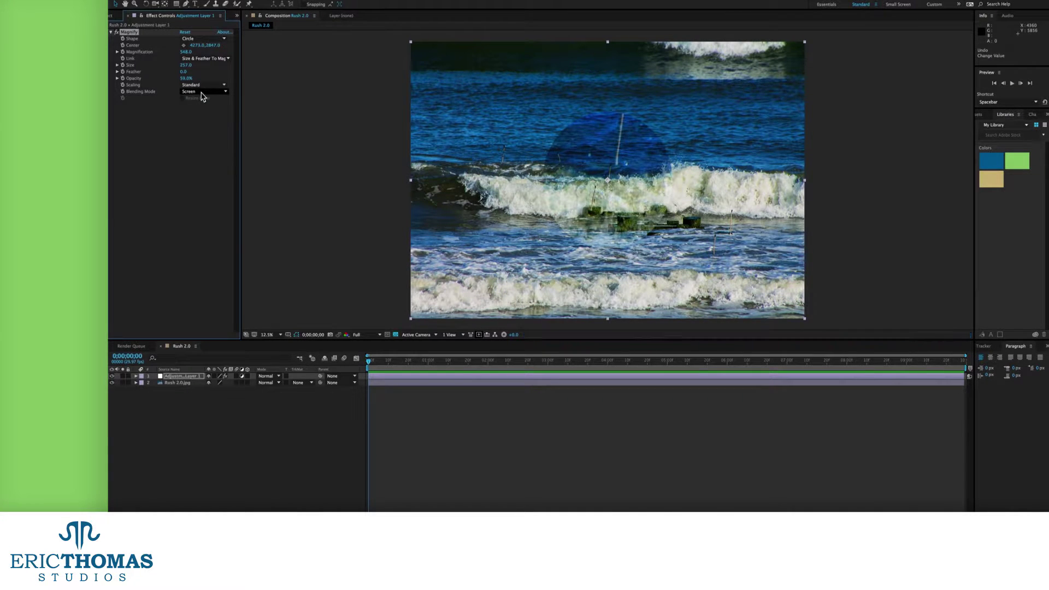
Try the Difference blending mode on the Magnify effect, return it to Normal and raise Opacity to 100%
{"action": "left_click", "coordinate": [202, 92]}
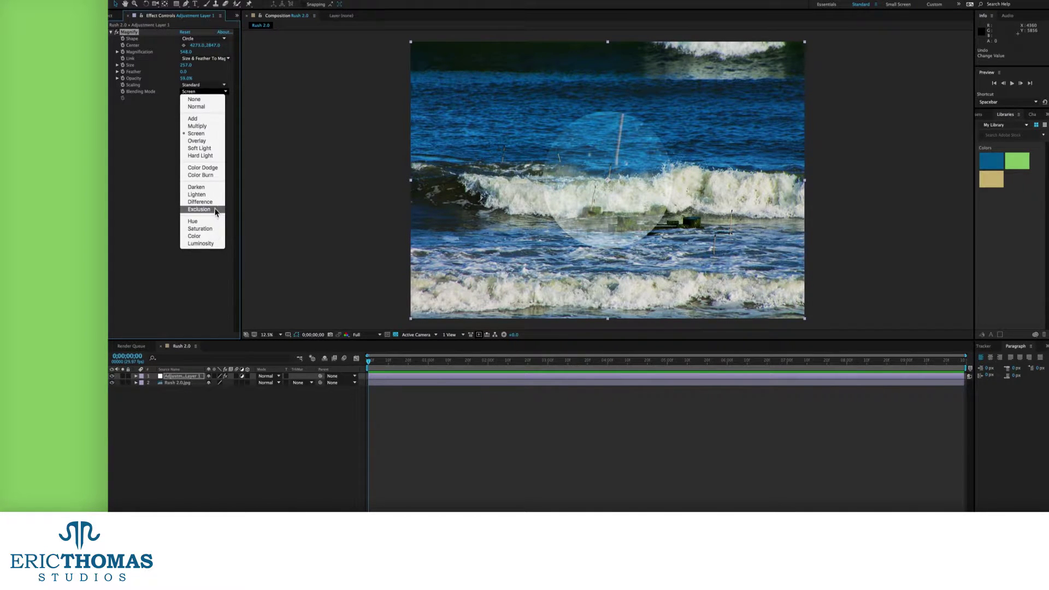
{"action": "left_click", "coordinate": [200, 202]}
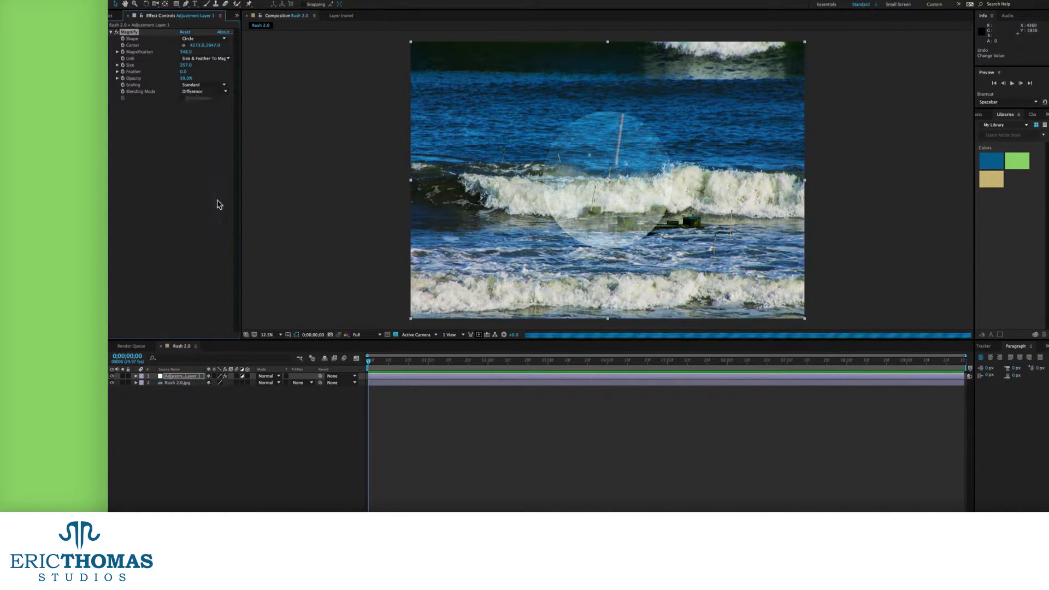
{"action": "left_click", "coordinate": [206, 93]}
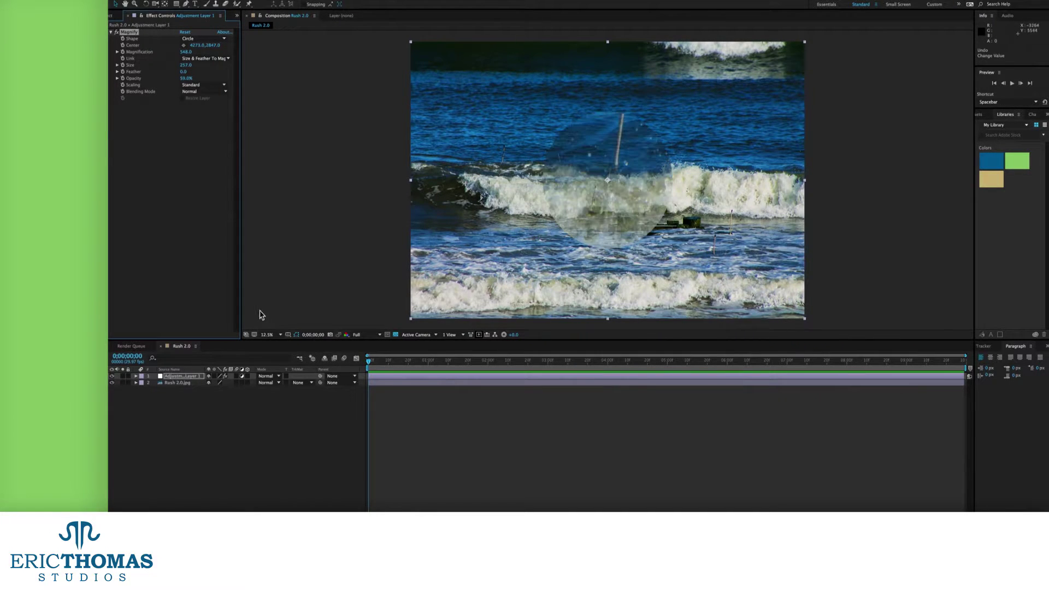
{"action": "left_click_drag", "start_coordinate": [190, 79], "coordinate": [351, 145]}
Set the Magnify effect's Blending Mode to None and shift its Center horizontally to test the isolated circle
{"action": "left_click", "coordinate": [203, 91]}
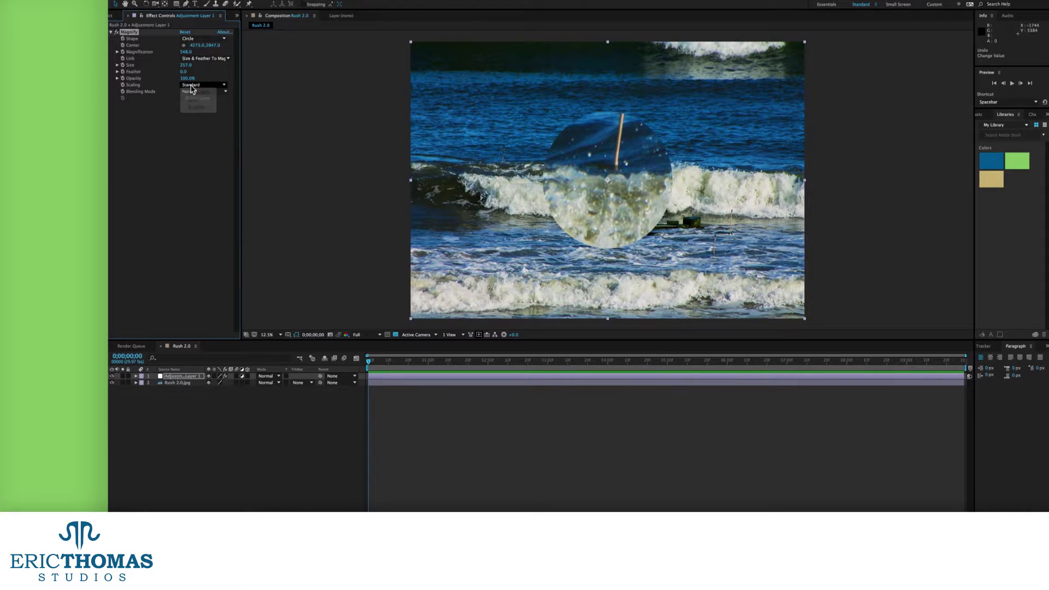
{"action": "left_click", "coordinate": [193, 88]}
{"action": "left_click_drag", "start_coordinate": [198, 45], "coordinate": [109, 303]}
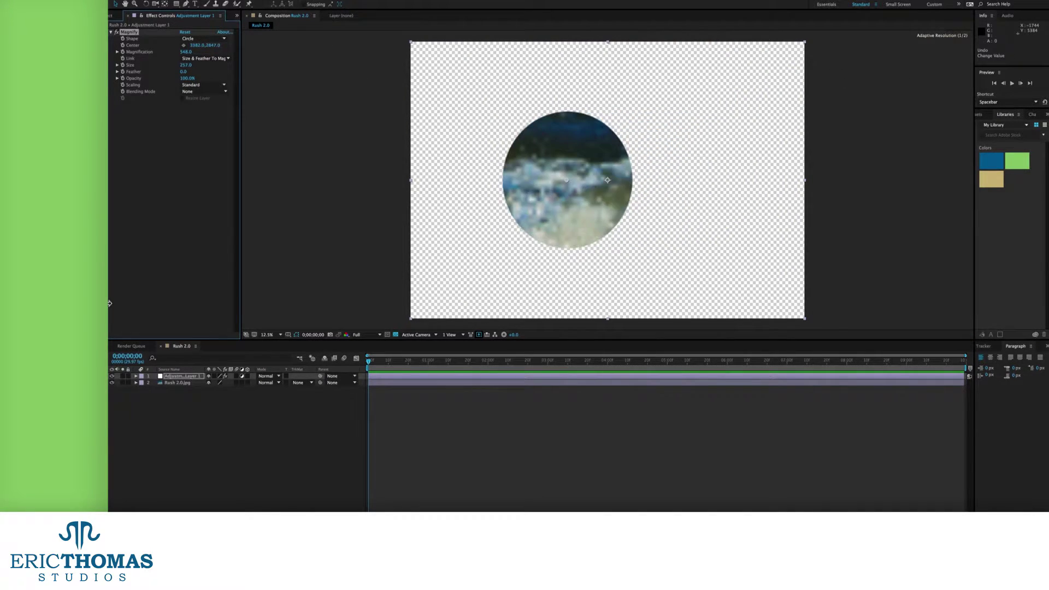
{"action": "left_click", "coordinate": [197, 93]}
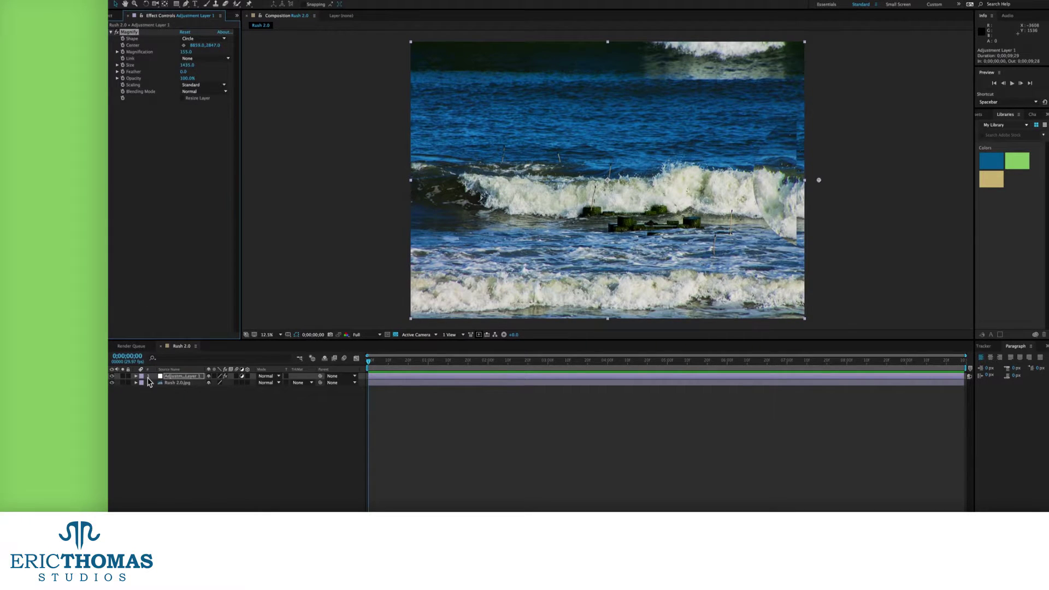
Move the Magnify effect from the adjustment layer to the Rush 2.0.jpg layer and shift its Center horizontally
{"action": "key", "text": "ctrl+x"}
{"action": "left_click", "coordinate": [180, 382]}
{"action": "key", "text": "ctrl+v"}
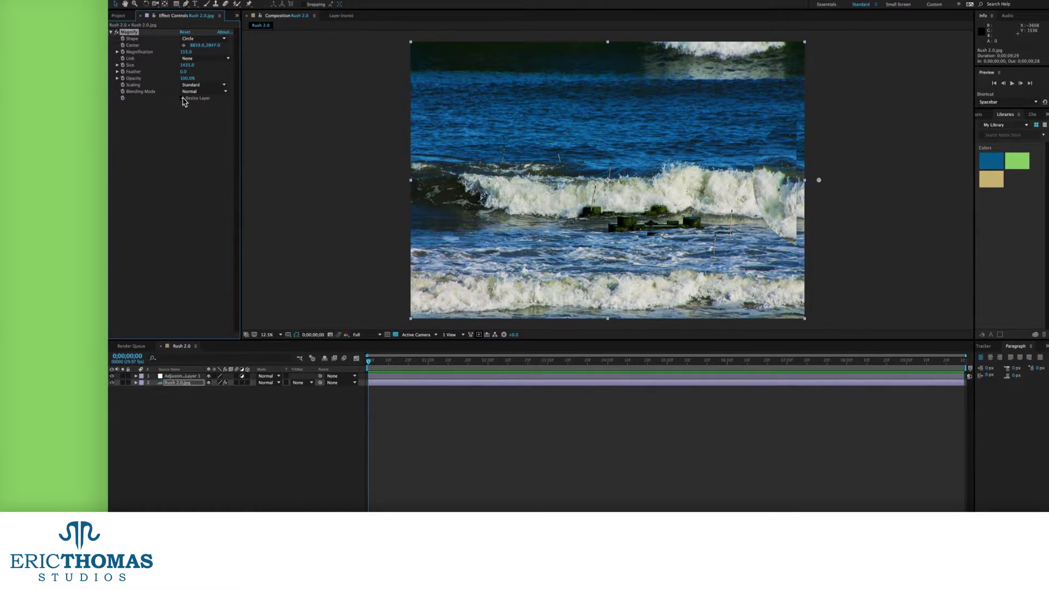
{"action": "left_click_drag", "start_coordinate": [198, 46], "coordinate": [110, 53]}
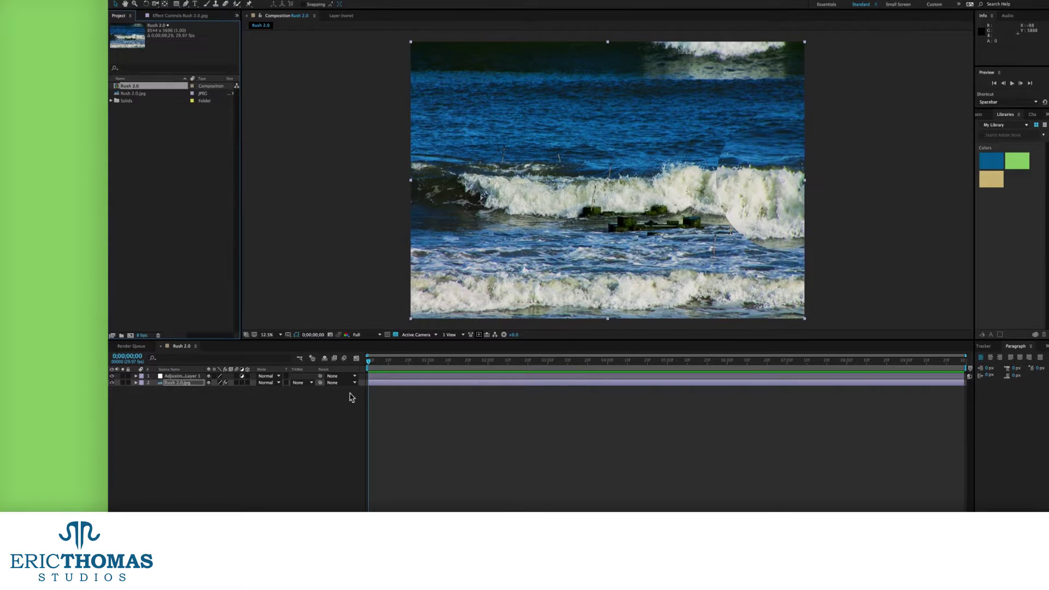
Import Magnifying Glass-01.png from the assets folder, place it over the waves in the composition and scale it up to about 134%
{"action": "left_click", "coordinate": [236, 523]}
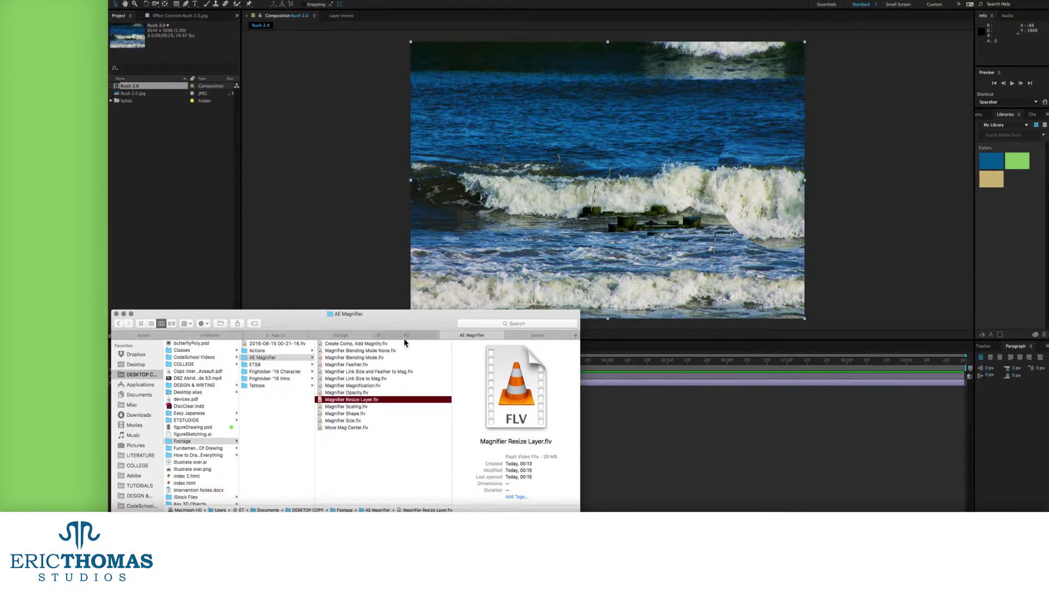
{"action": "left_click", "coordinate": [536, 336]}
{"action": "left_click_drag", "start_coordinate": [444, 346], "coordinate": [169, 202]}
{"action": "left_click_drag", "start_coordinate": [152, 92], "coordinate": [624, 193]}
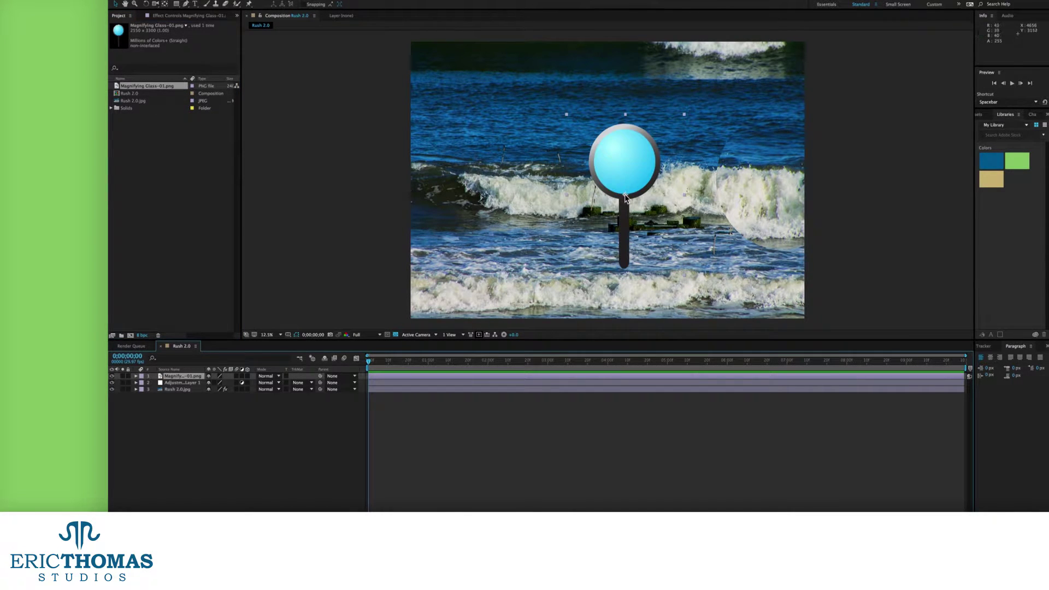
{"action": "left_click_drag", "start_coordinate": [686, 119], "coordinate": [705, 87]}
Draw an elliptical mask on the magnifying glass layer that fits the edge of the blue glass
{"action": "left_click_drag", "start_coordinate": [177, 5], "coordinate": [208, 25]}
{"action": "scroll", "coordinate": [637, 154], "scroll_direction": "up", "scroll_amount": 1}
{"action": "left_click_drag", "start_coordinate": [637, 154], "coordinate": [606, 202]}
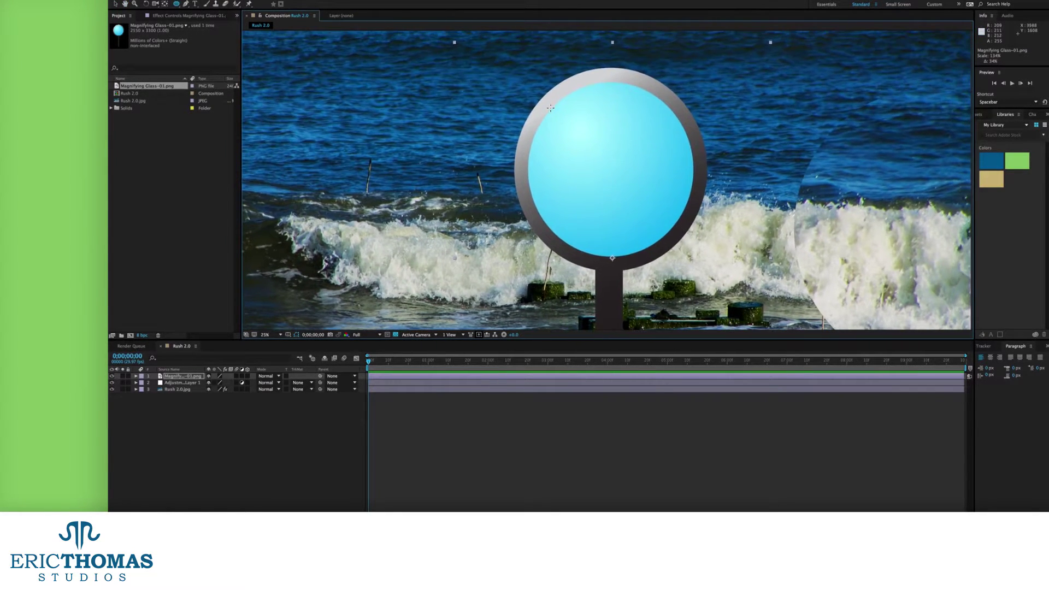
{"action": "left_click_drag", "start_coordinate": [548, 104], "coordinate": [686, 259]}
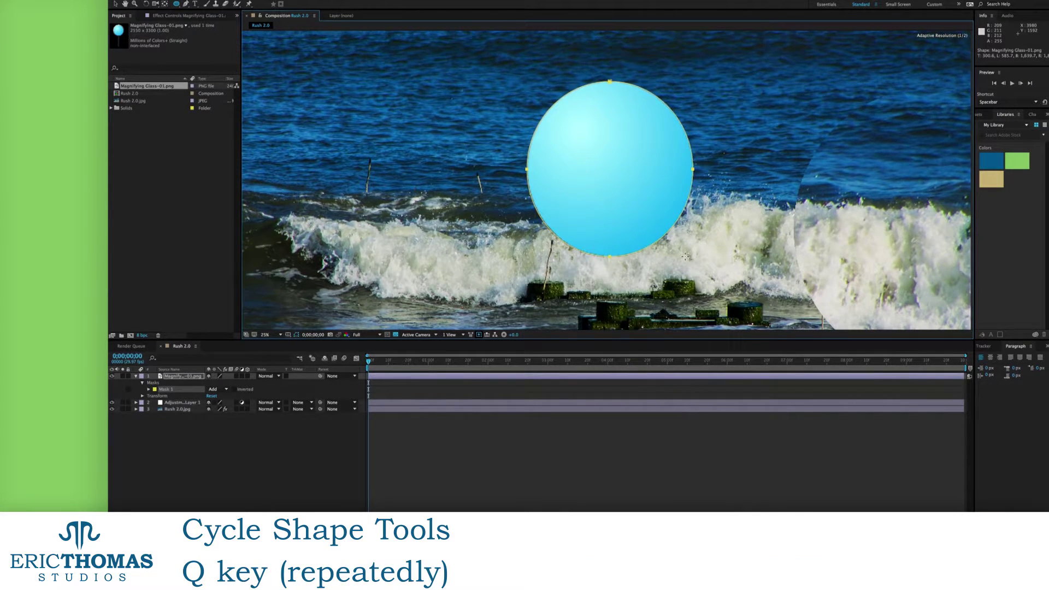
Invert the elliptical mask to cut out the blue glass and check its fit against the frame up close
{"action": "left_click", "coordinate": [235, 390]}
{"action": "left_click", "coordinate": [227, 460]}
{"action": "left_click", "coordinate": [166, 390]}
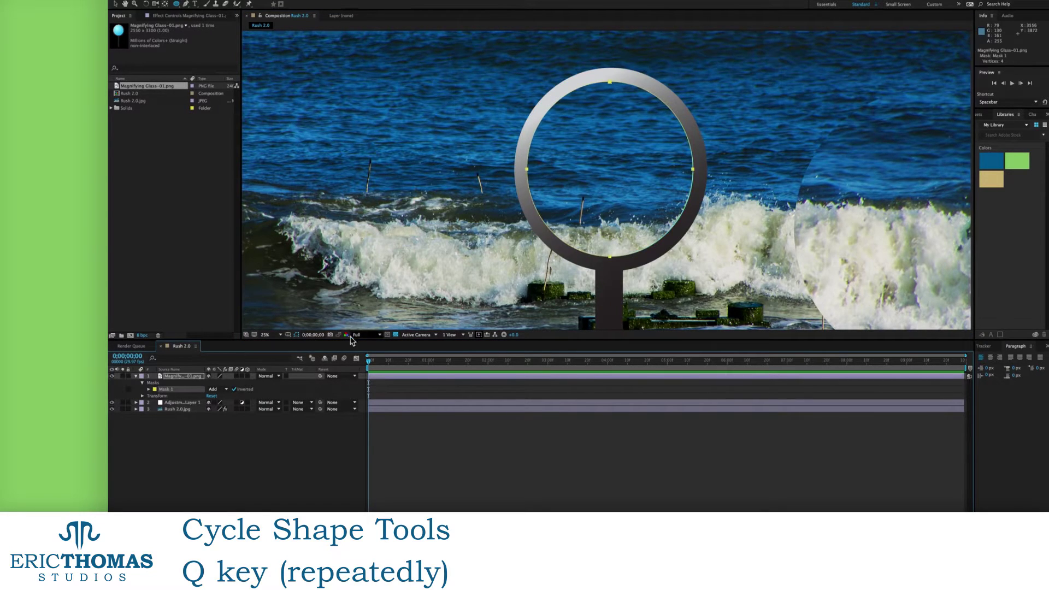
{"action": "key", "text": "period"}
{"action": "key", "text": "period"}
{"action": "left_click_drag", "start_coordinate": [690, 225], "coordinate": [630, 172]}
{"action": "key", "text": "v"}
{"action": "left_click_drag", "start_coordinate": [553, 282], "coordinate": [552, 281]}
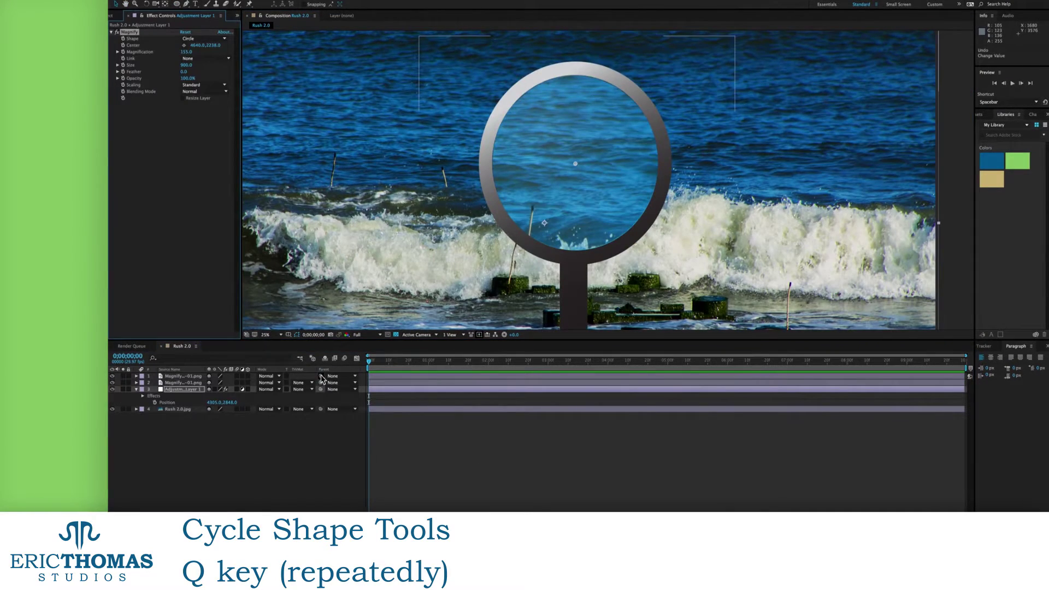
Parent the glass layer to the frame layer and rename the two layers Handle and Glass
{"action": "left_click_drag", "start_coordinate": [321, 383], "coordinate": [188, 377]}
{"action": "left_click", "coordinate": [187, 376]}
{"action": "key", "text": "Return"}
{"action": "type", "text": "Handle"}
{"action": "key", "text": "Return"}
{"action": "left_click", "coordinate": [183, 384]}
Rename the adjustment layer Magnify and the wave image layer Photo, and reveal the Handle layer's Position
{"action": "key", "text": "Return"}
{"action": "type", "text": "Glass"}
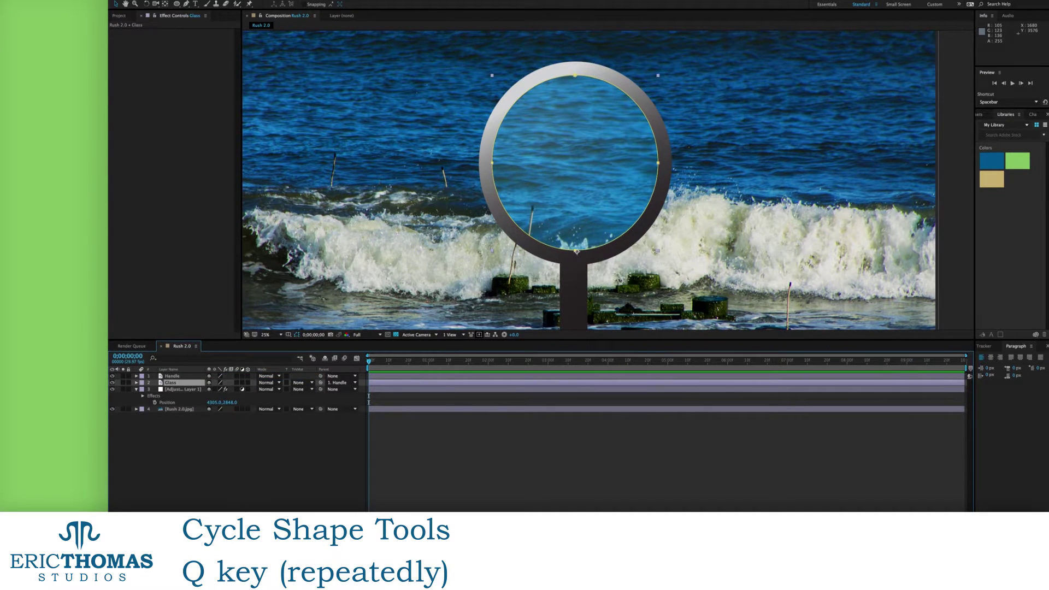
{"action": "left_click", "coordinate": [183, 389]}
{"action": "key", "text": "Return"}
{"action": "type", "text": "Magnify"}
{"action": "left_click", "coordinate": [183, 408]}
{"action": "key", "text": "Return"}
{"action": "type", "text": "oto"}
{"action": "key", "text": "Return"}
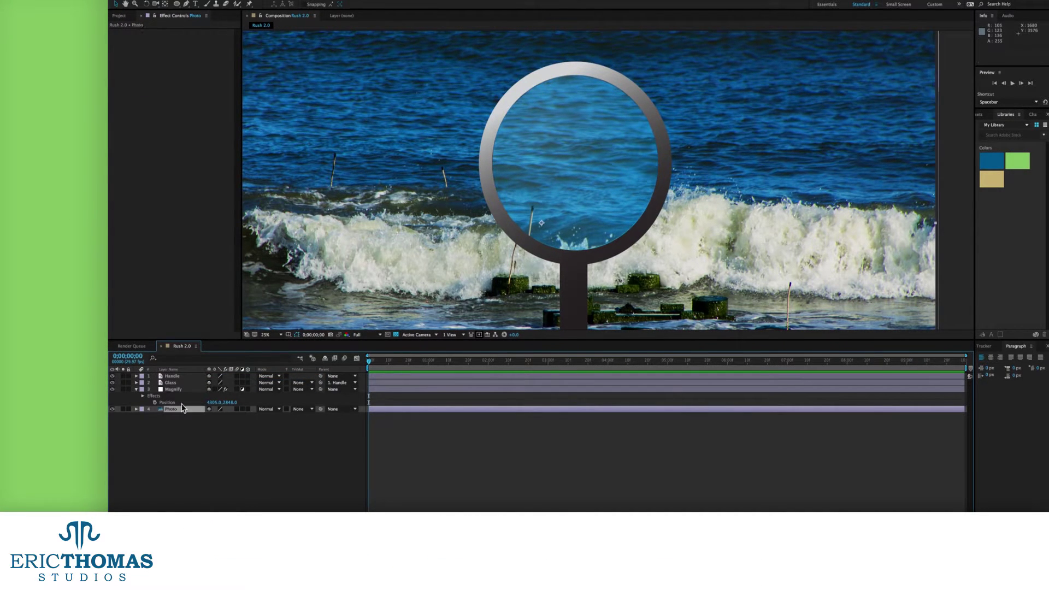
{"action": "left_click", "coordinate": [180, 376]}
{"action": "key", "text": "p"}
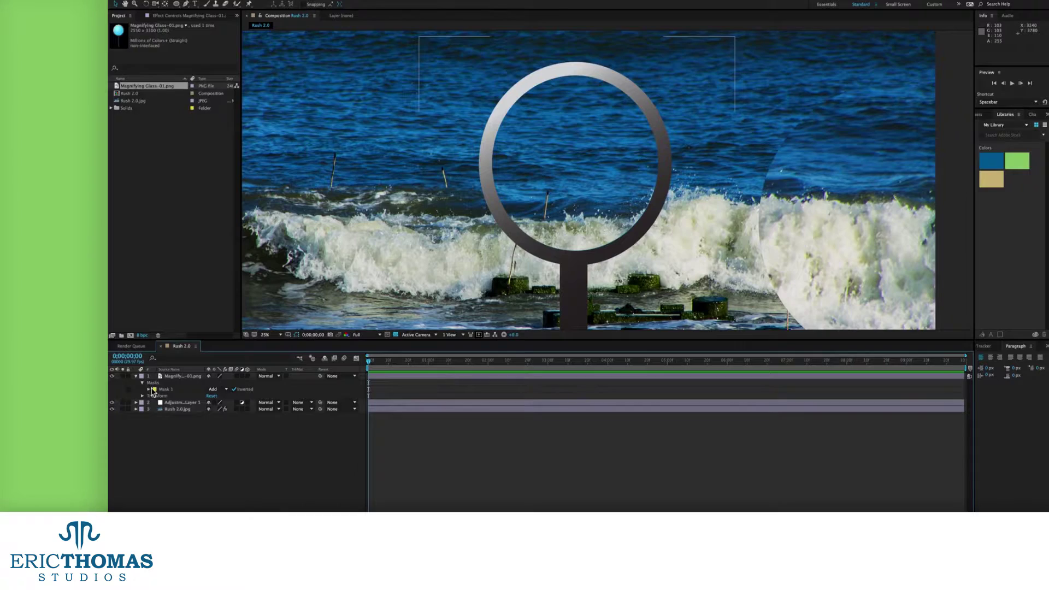
Turn off inversion on the magnifying glass layer's mask and lower its Mask Opacity to about 42%
{"action": "left_click", "coordinate": [148, 389]}
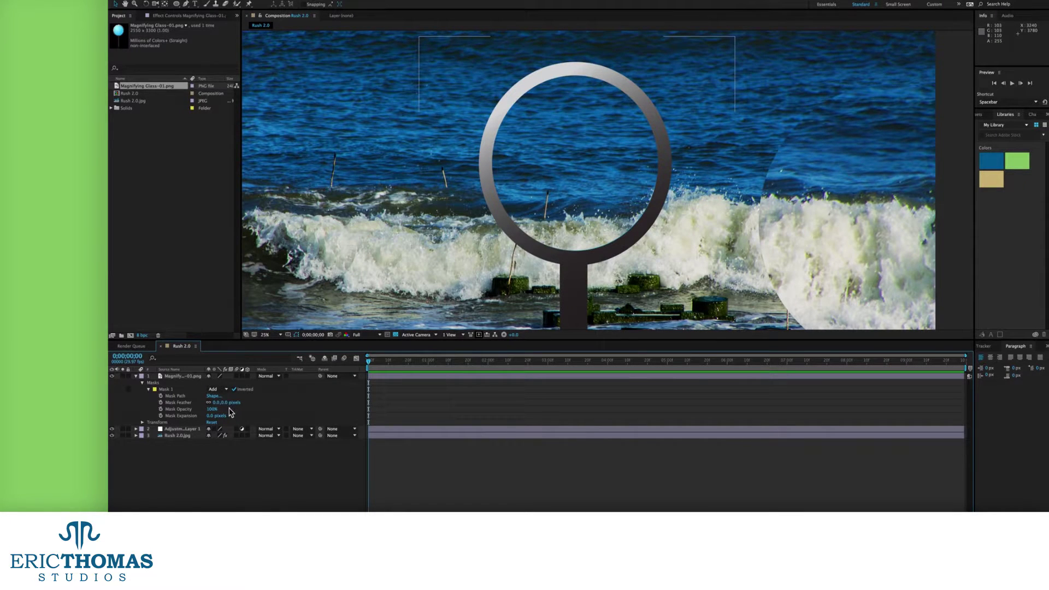
{"action": "left_click_drag", "start_coordinate": [211, 409], "coordinate": [221, 409]}
{"action": "left_click", "coordinate": [234, 389]}
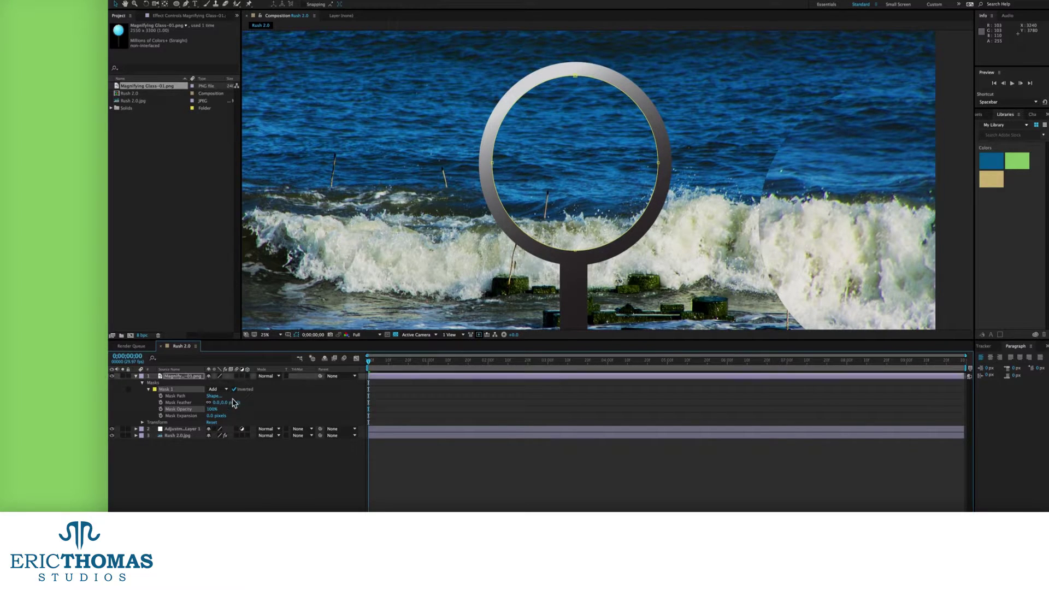
{"action": "left_click", "coordinate": [227, 390]}
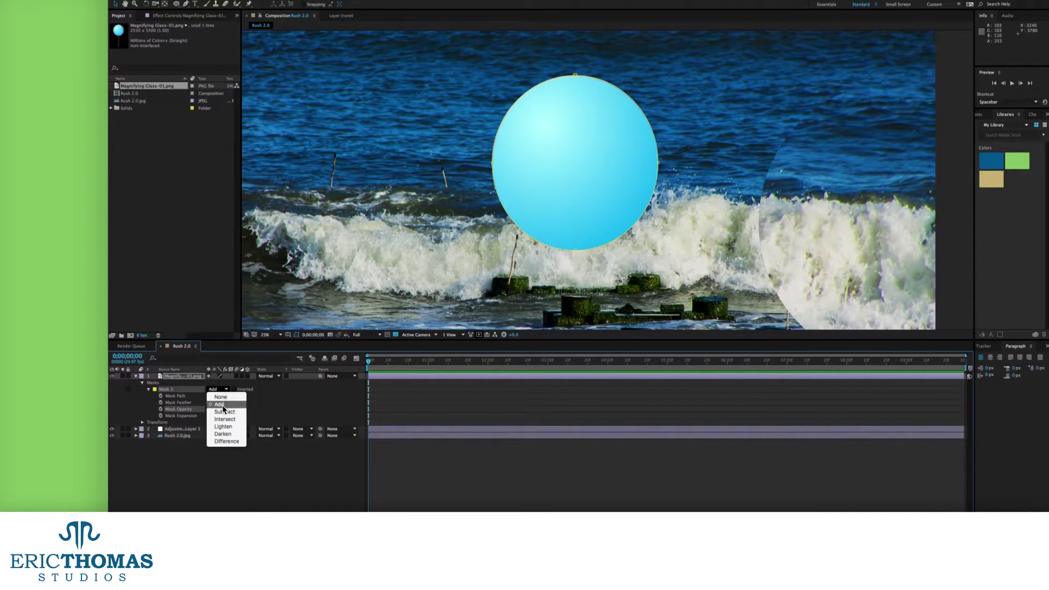
{"action": "left_click", "coordinate": [224, 414]}
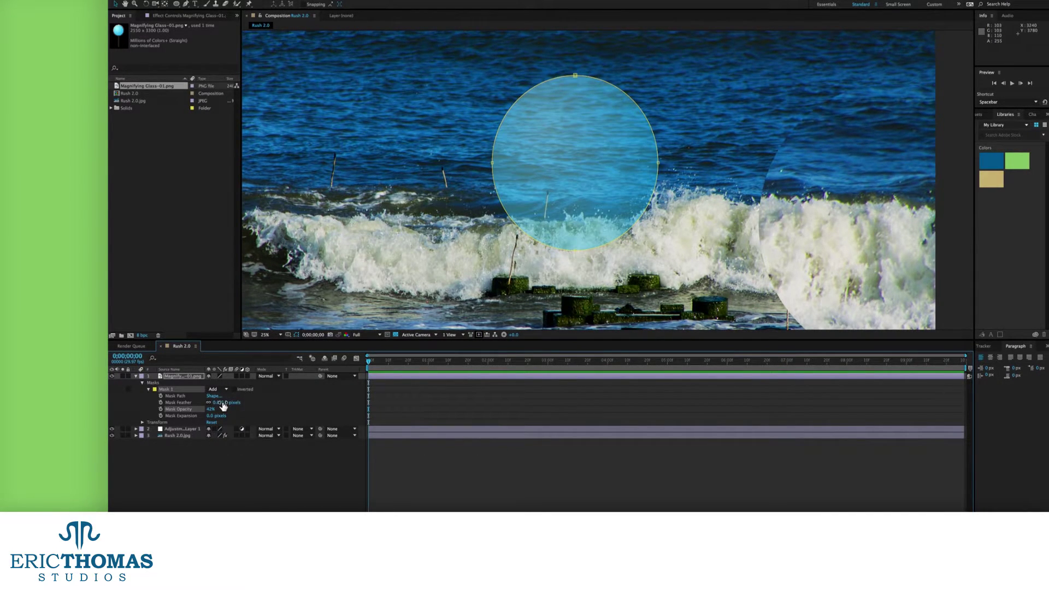
Duplicate the masked magnifying glass layer and set the duplicate's mask mode to Subtract
{"action": "left_click", "coordinate": [177, 377]}
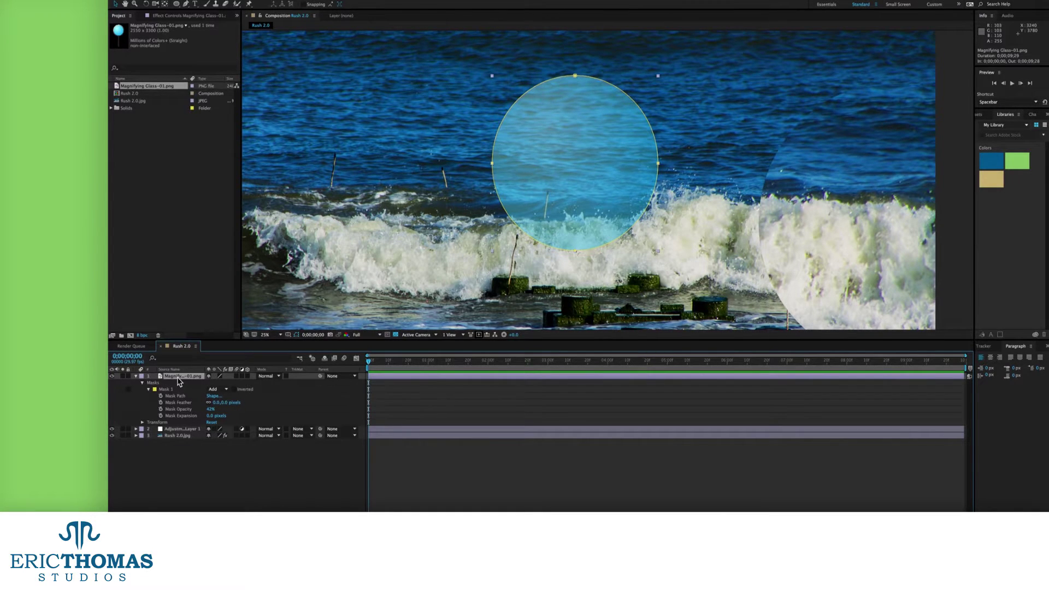
{"action": "key", "text": "ctrl+d"}
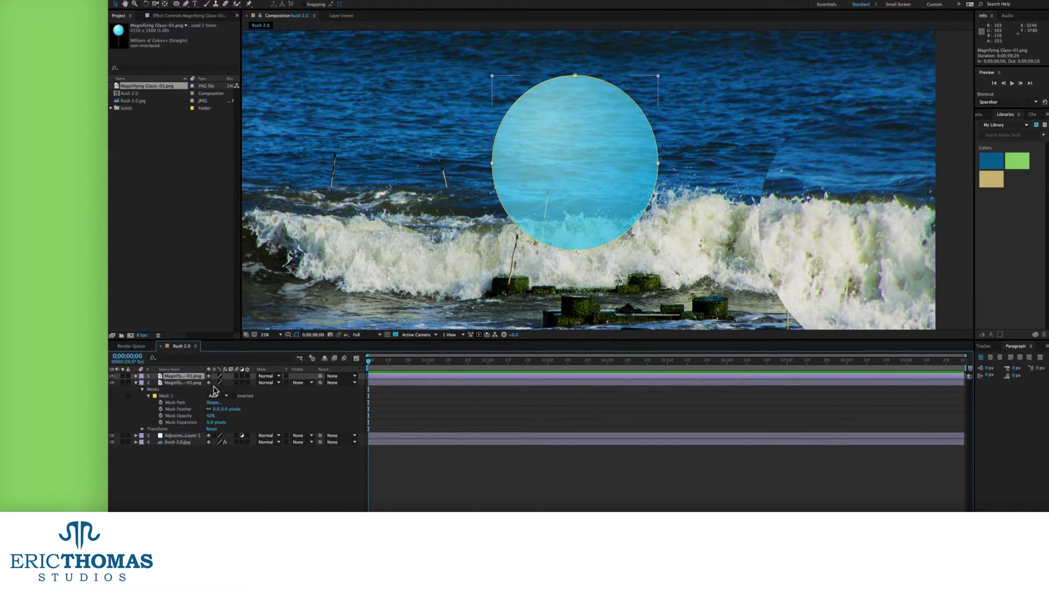
{"action": "key", "text": "m"}
{"action": "left_click", "coordinate": [215, 383]}
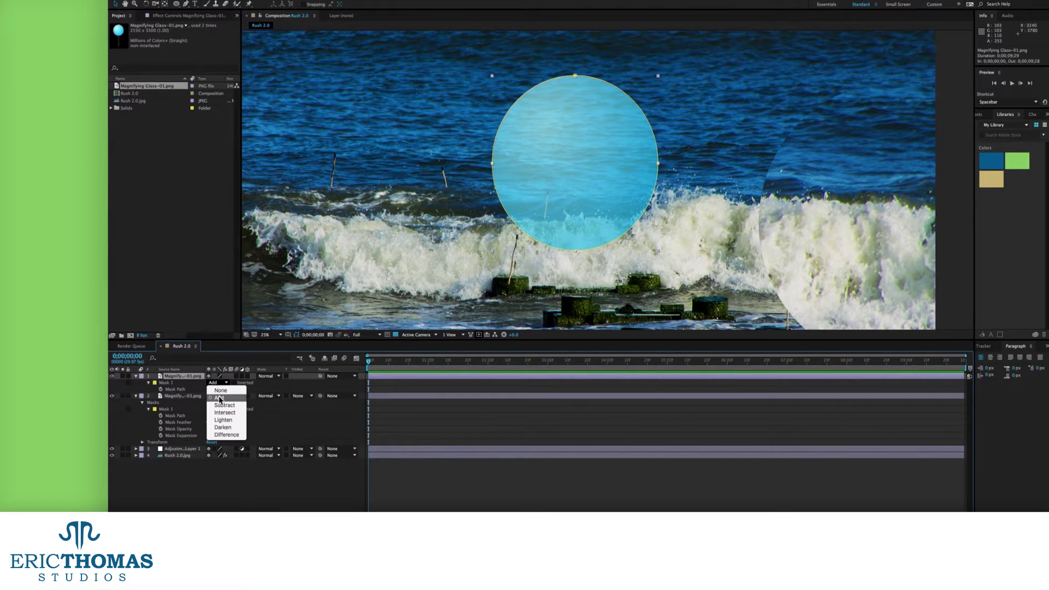
{"action": "left_click", "coordinate": [224, 405]}
Raise the duplicate's Mask Opacity to 100% and fine-tune the Mask Opacity of the glass layer beneath it
{"action": "left_click", "coordinate": [148, 383]}
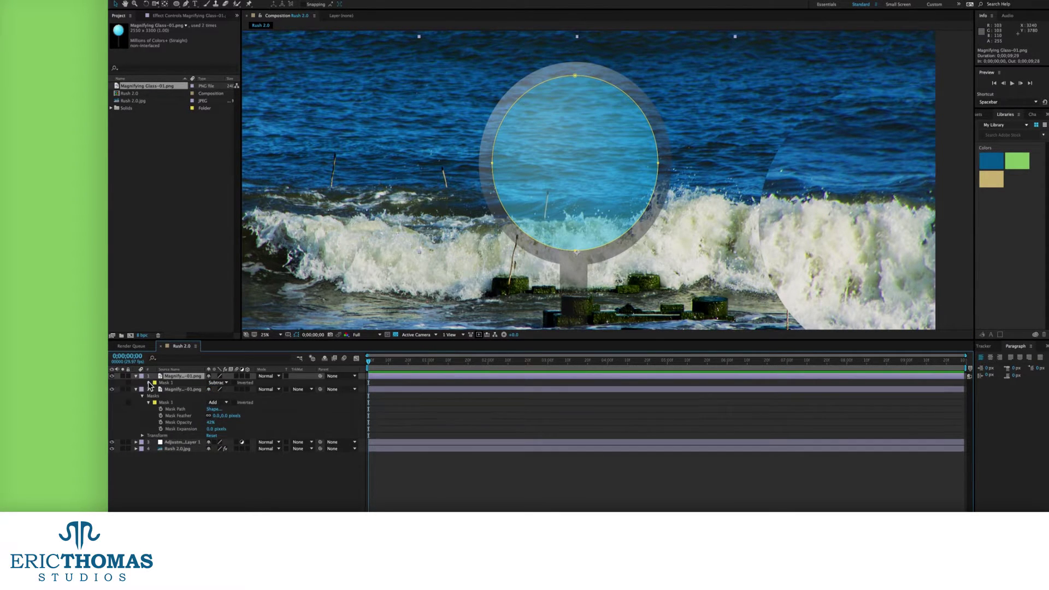
{"action": "left_click", "coordinate": [148, 382]}
{"action": "left_click_drag", "start_coordinate": [212, 406], "coordinate": [258, 402]}
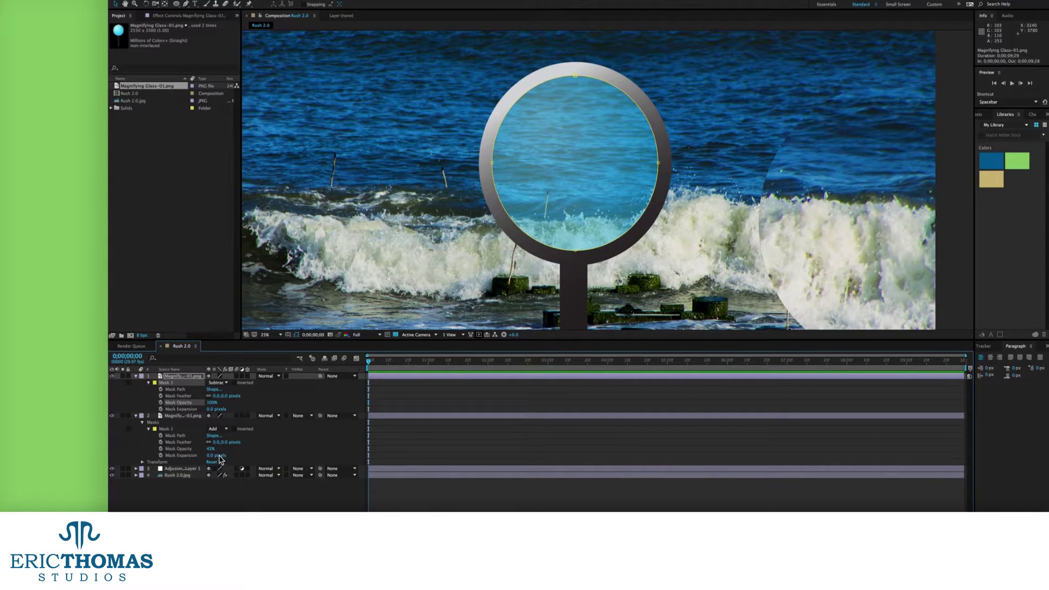
{"action": "left_click_drag", "start_coordinate": [210, 448], "coordinate": [207, 448]}
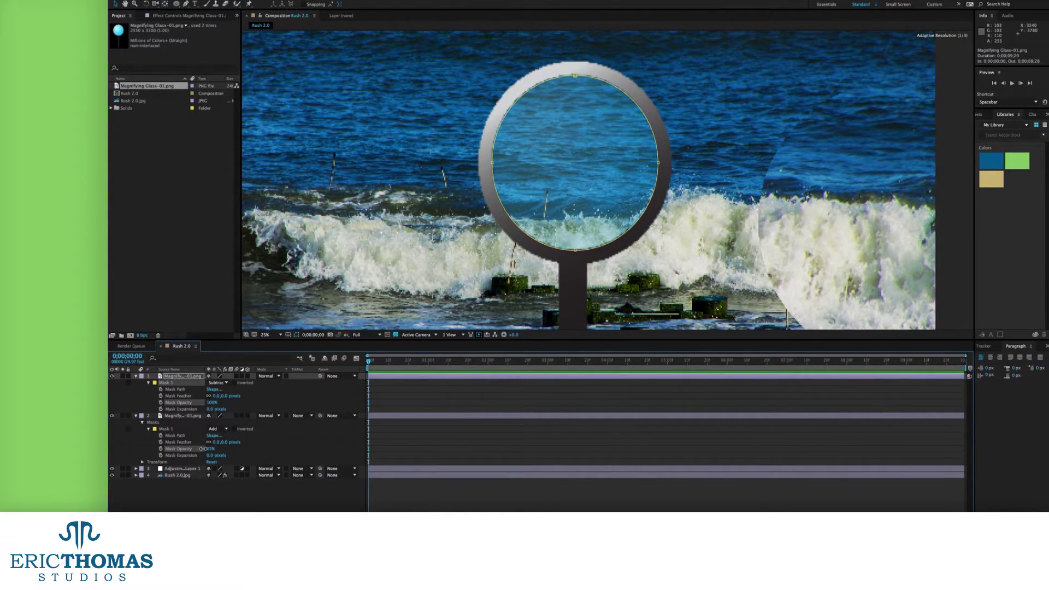
{"action": "left_click_drag", "start_coordinate": [202, 449], "coordinate": [201, 449]}
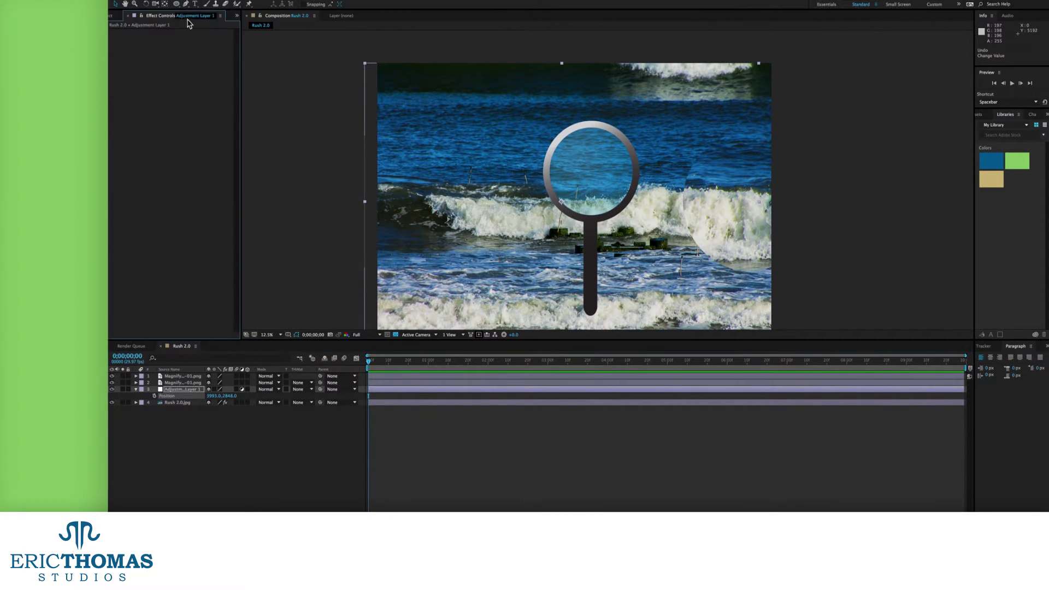
Transfer the Magnify effect from the photo to the adjustment layer, and realign the layer and the effect's Center with the glass
{"action": "left_click", "coordinate": [178, 402]}
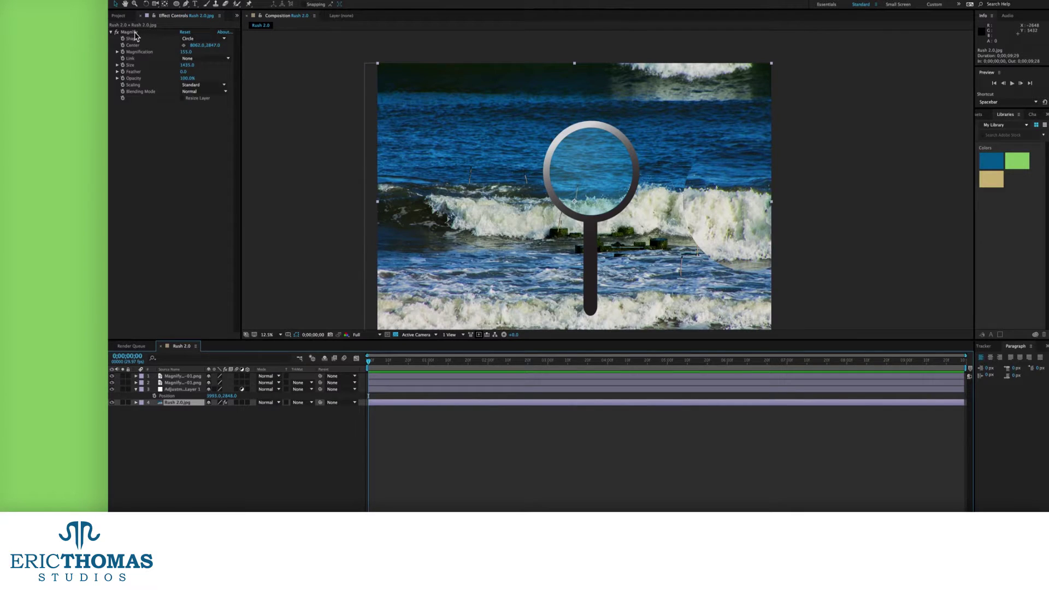
{"action": "left_click", "coordinate": [421, 281]}
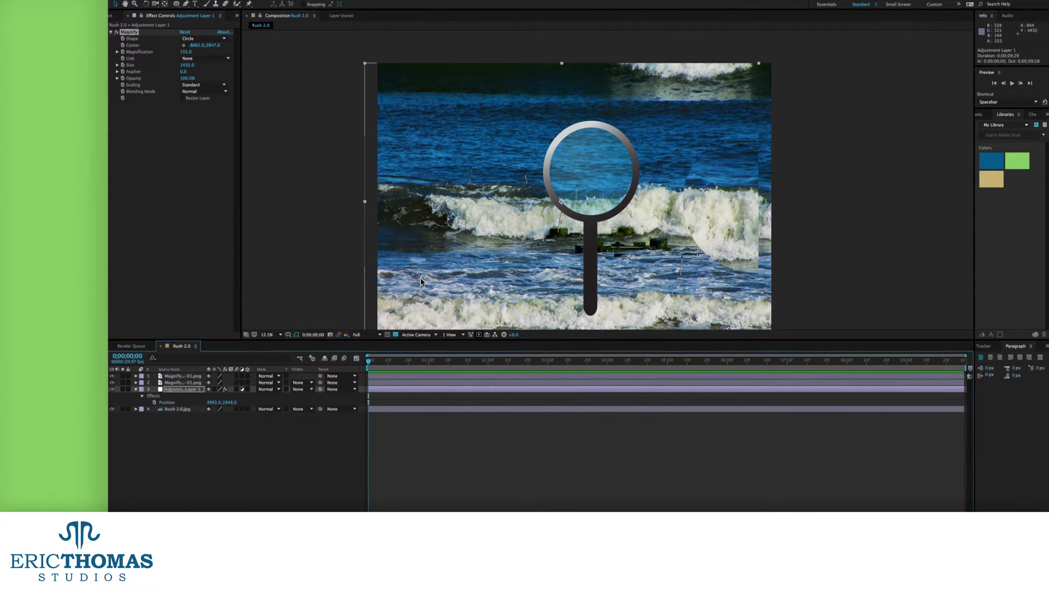
{"action": "left_click_drag", "start_coordinate": [373, 273], "coordinate": [388, 269]}
{"action": "left_click_drag", "start_coordinate": [199, 46], "coordinate": [103, 46]}
{"action": "left_click_drag", "start_coordinate": [747, 207], "coordinate": [593, 175]}
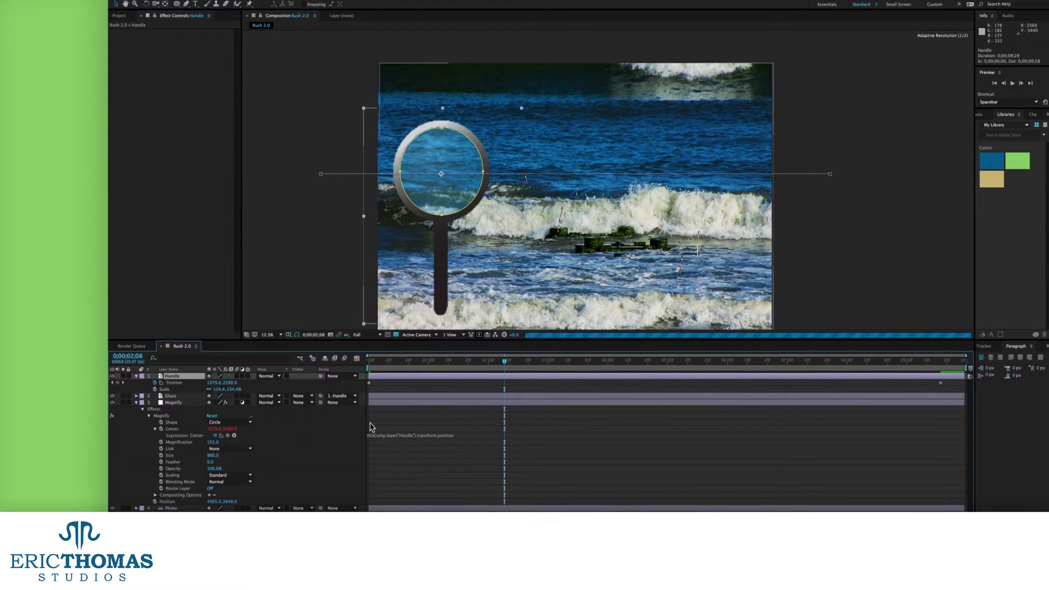
Set Magnify's Link to Size To Magnification and tie Magnification to the Handle layer's Scale with an expression
{"action": "left_click", "coordinate": [249, 449]}
{"action": "left_click", "coordinate": [250, 464]}
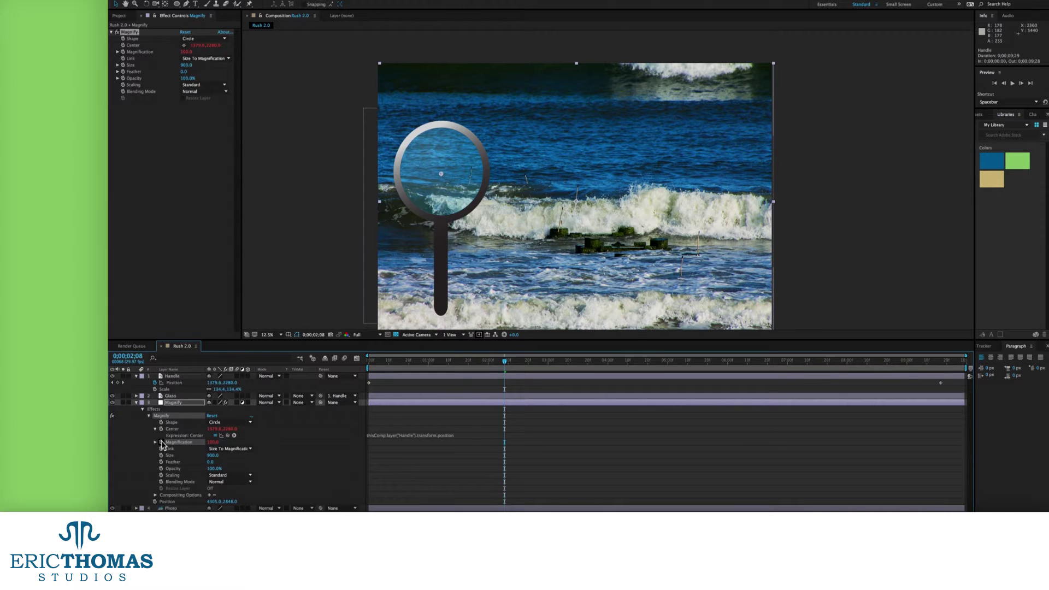
{"action": "left_click", "coordinate": [162, 442], "text": "alt"}
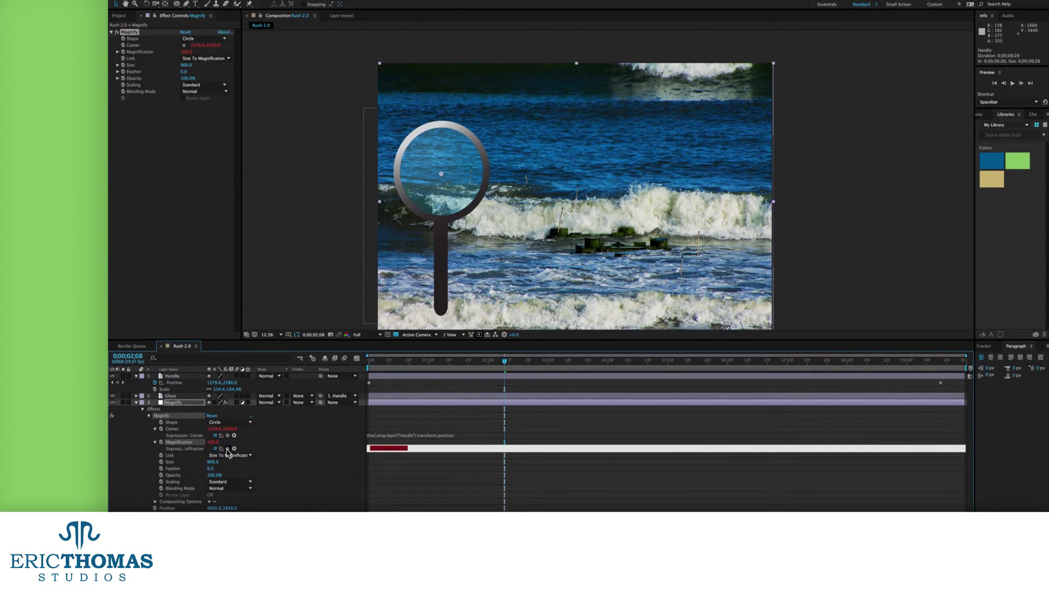
{"action": "left_click_drag", "start_coordinate": [227, 452], "coordinate": [170, 391]}
{"action": "left_click", "coordinate": [482, 429]}
Append -34.4 to the Magnification expression and preview the magnifying glass animation
{"action": "left_click", "coordinate": [453, 450]}
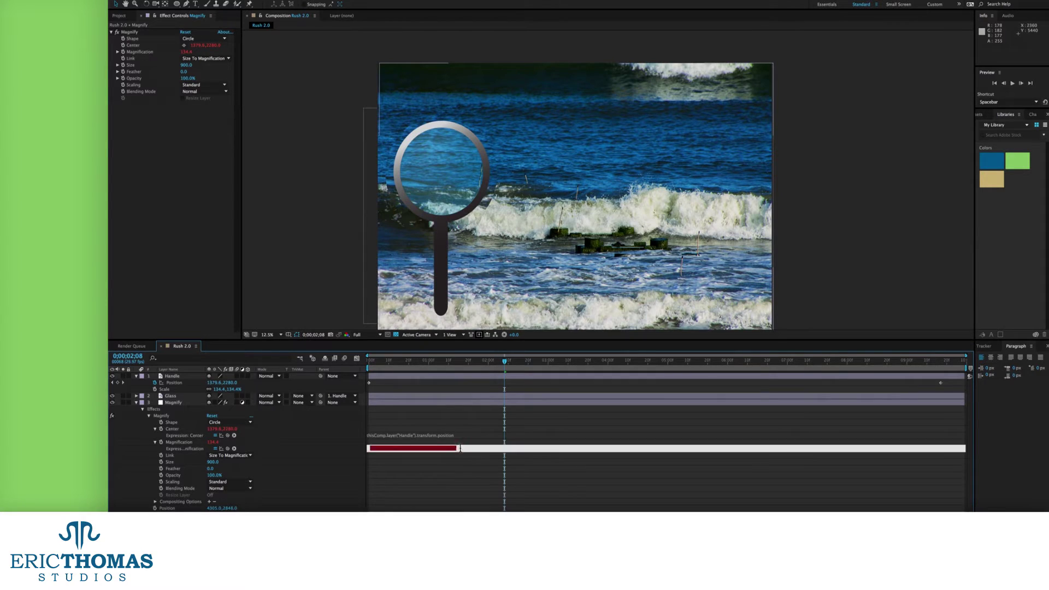
{"action": "left_click", "coordinate": [453, 449]}
{"action": "left_click", "coordinate": [463, 426]}
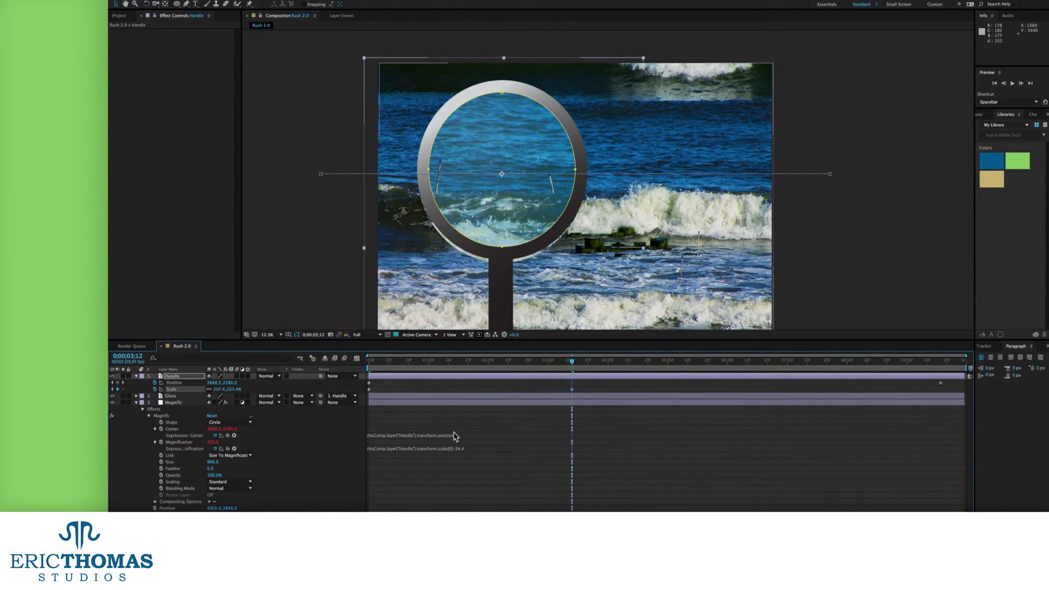
{"action": "key", "text": "space"}
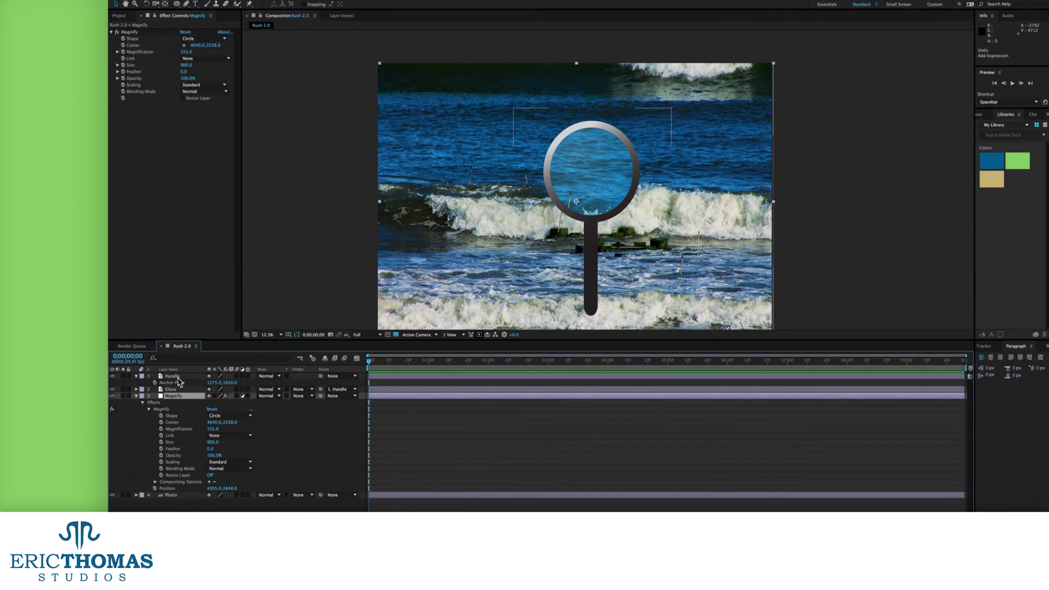
Move the Handle layer's anchor point to the center of the glass lens with the Pan Behind tool
{"action": "left_click", "coordinate": [172, 376]}
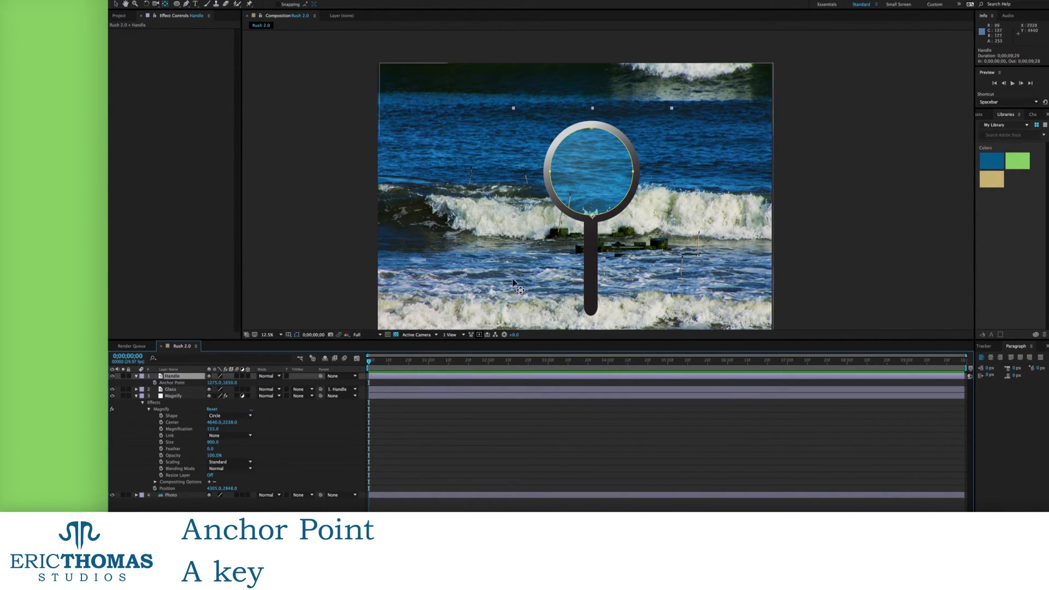
{"action": "key", "text": "y"}
{"action": "left_click_drag", "start_coordinate": [593, 217], "coordinate": [591, 176]}
Add an expression to the Magnify effect's Center that links it to the Handle layer's Position
{"action": "left_click", "coordinate": [173, 395]}
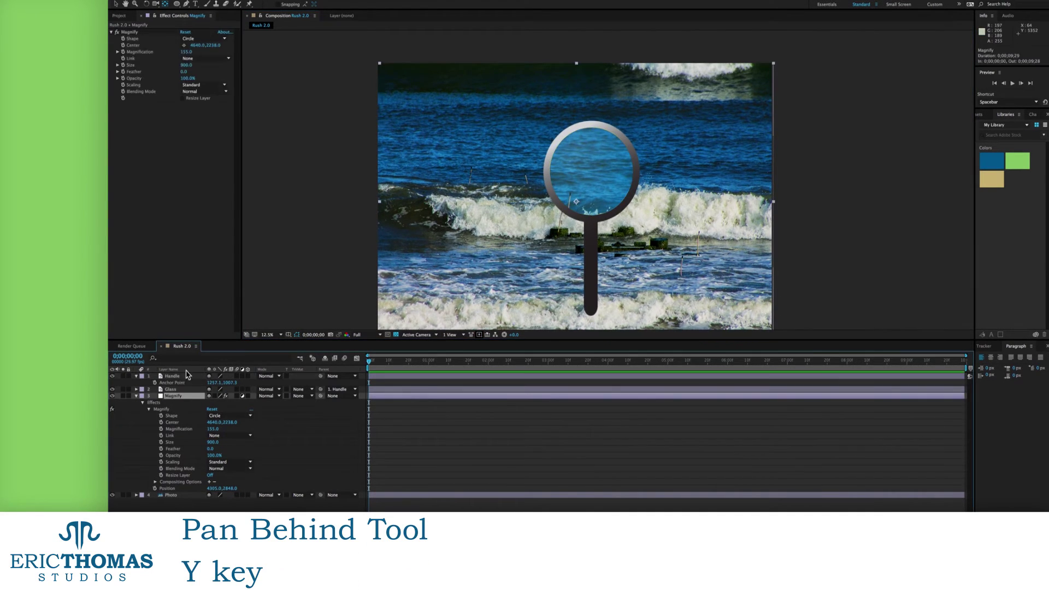
{"action": "left_click", "coordinate": [123, 45], "text": "alt"}
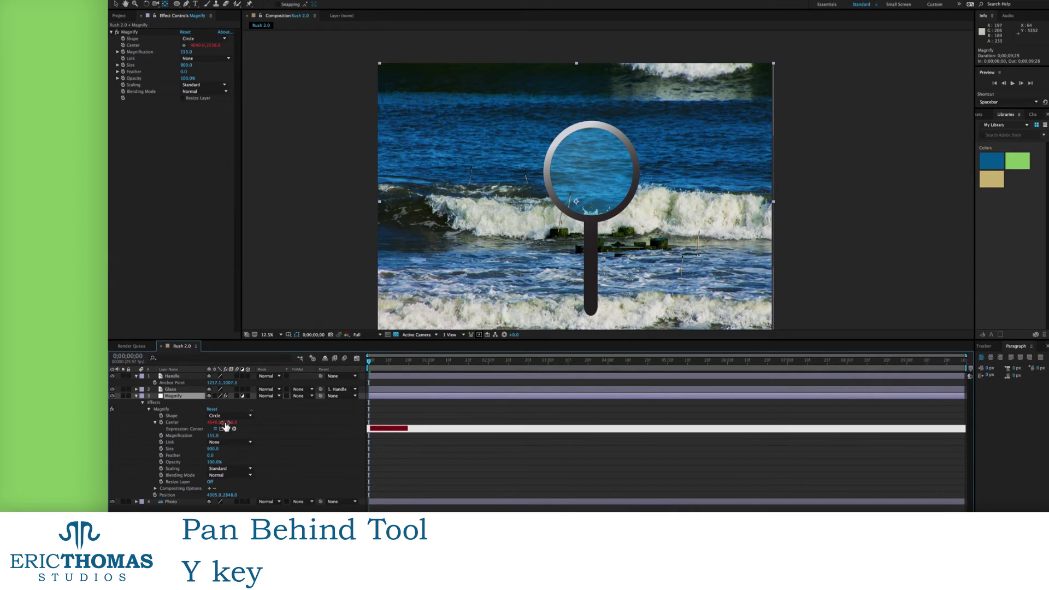
{"action": "mouse_move", "coordinate": [228, 428]}
{"action": "left_mouse_down"}
{"action": "mouse_move", "coordinate": [169, 399]}
{"action": "mouse_move", "coordinate": [189, 394]}
{"action": "mouse_move", "coordinate": [230, 433]}
{"action": "left_mouse_up"}
{"action": "left_click", "coordinate": [188, 377]}
{"action": "key", "text": "p"}
{"action": "left_click_drag", "start_coordinate": [228, 429], "coordinate": [175, 383]}
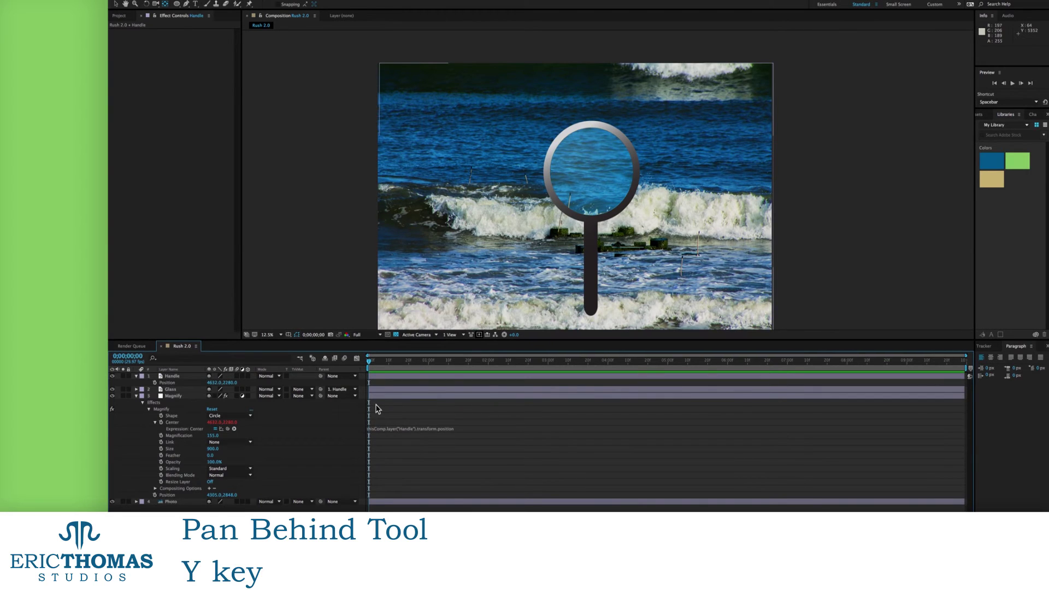